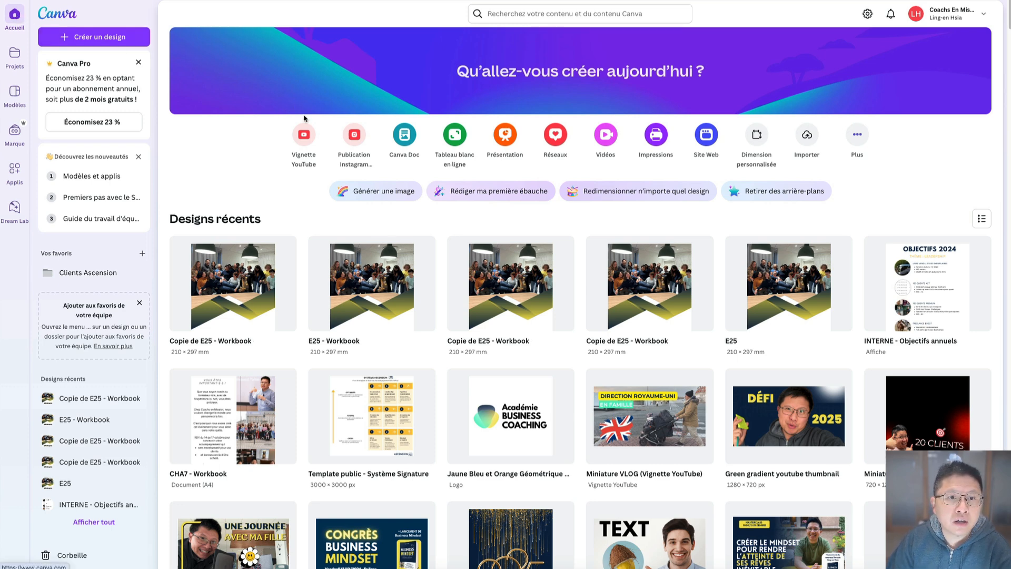
- Browse the video templates and create a new design from the "Belle Journée Reel Instagram" template
left_click(604, 136)
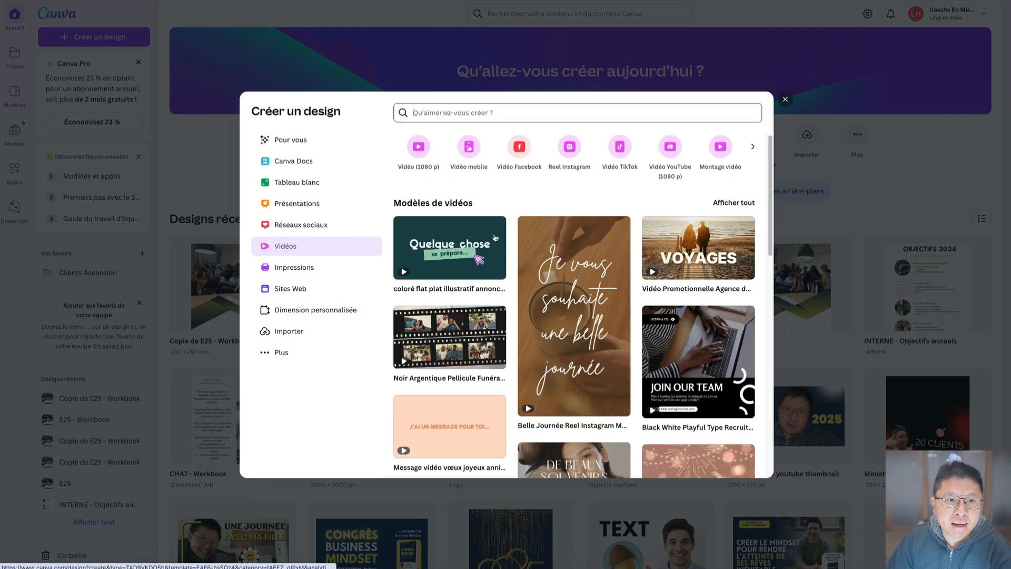
scroll(501, 228, "down", 10)
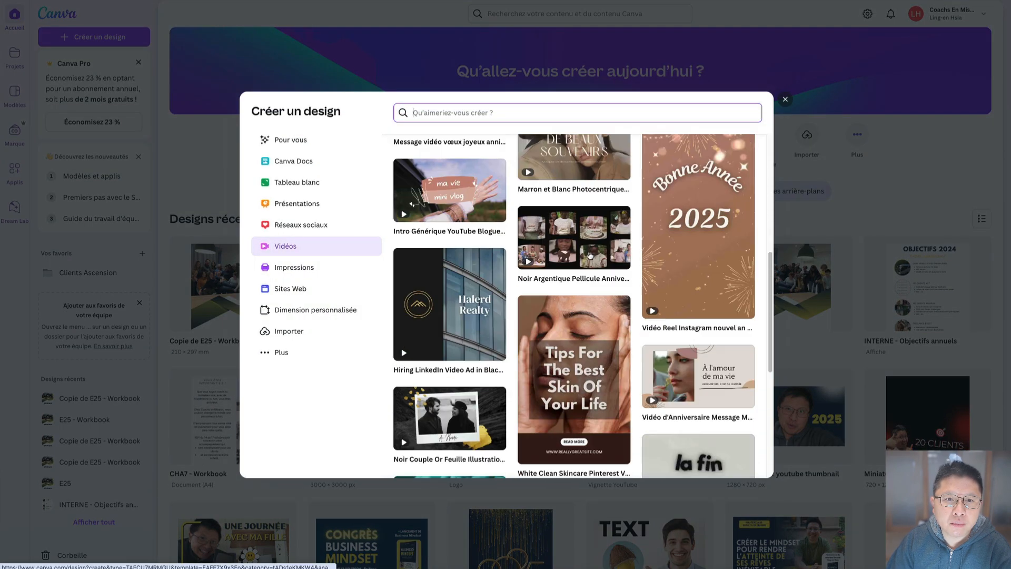
scroll(588, 255, "down", 2)
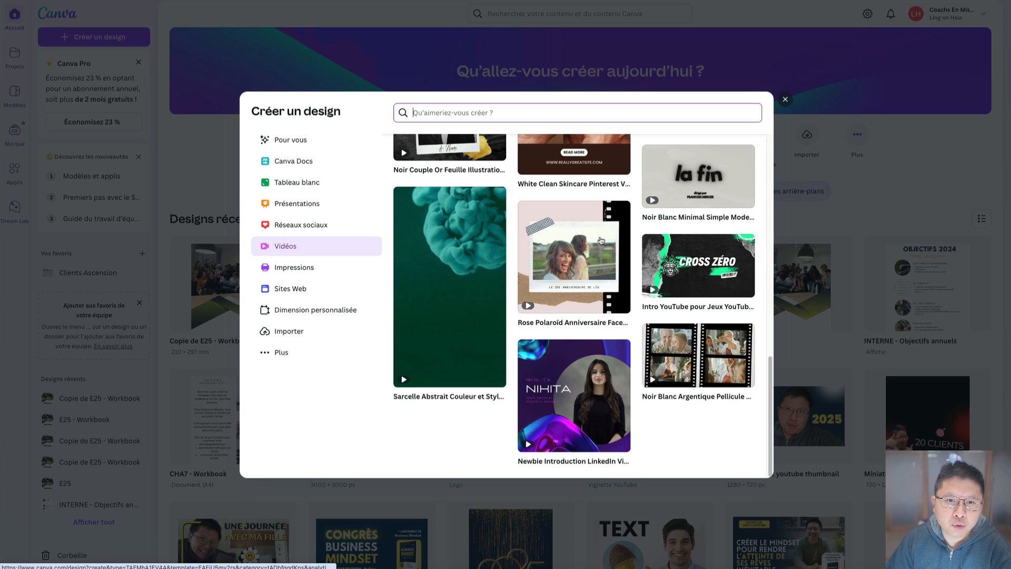
scroll(600, 240, "up", 12)
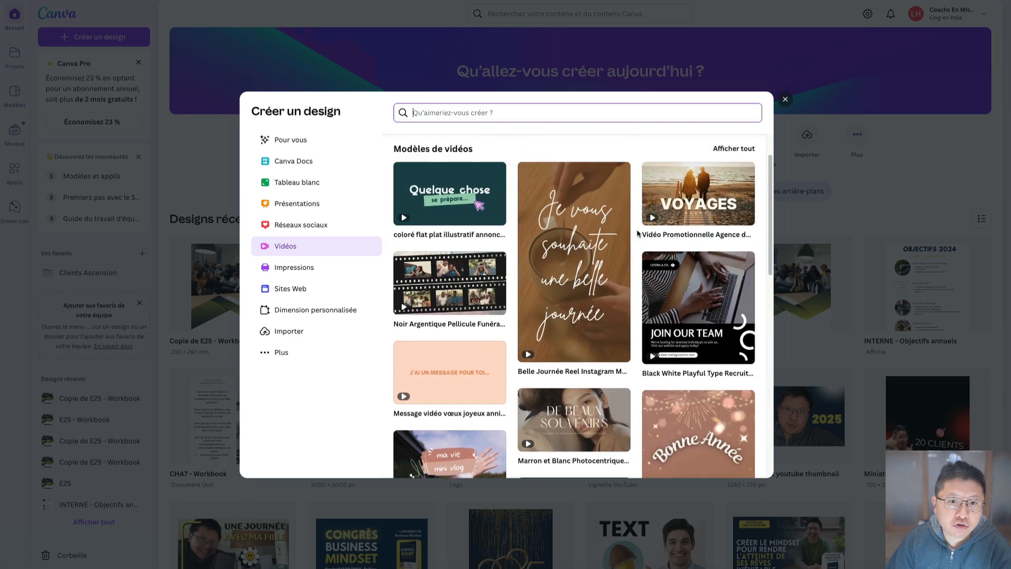
scroll(638, 233, "up", 1)
left_click(591, 254)
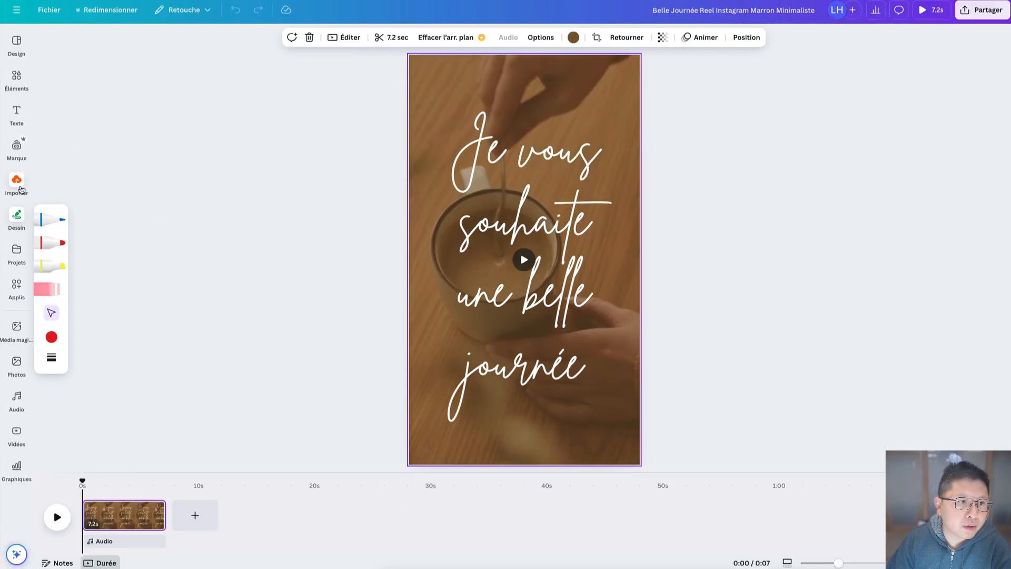
- Replace the template's coffee background with the uploaded photo of the stroller by the harbour
left_click(22, 187)
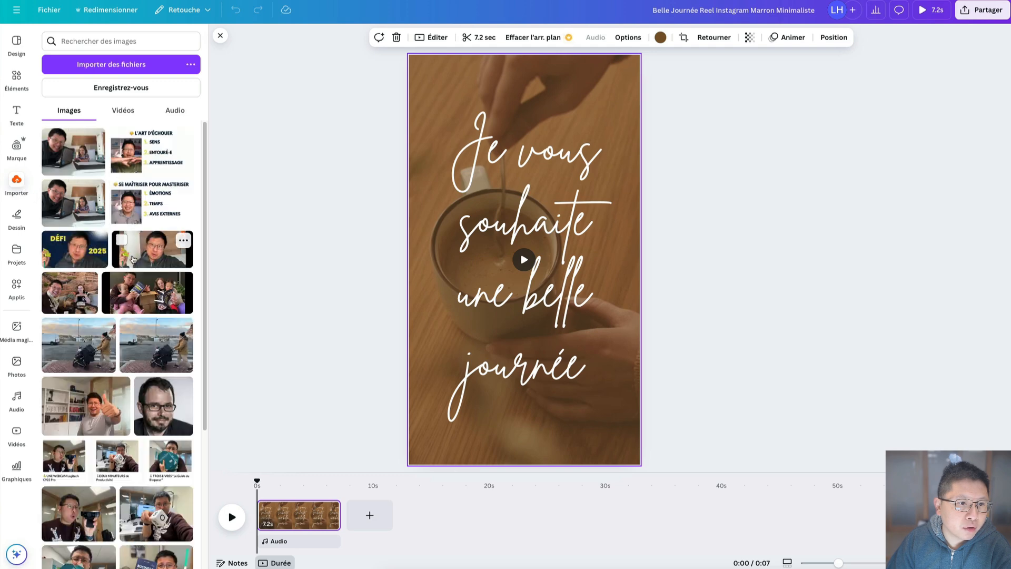
left_click_drag(140, 331, 412, 143)
- Replace the handwritten greeting text with "Cool !" and play the video to preview its animation
left_click_drag(494, 156, 494, 155)
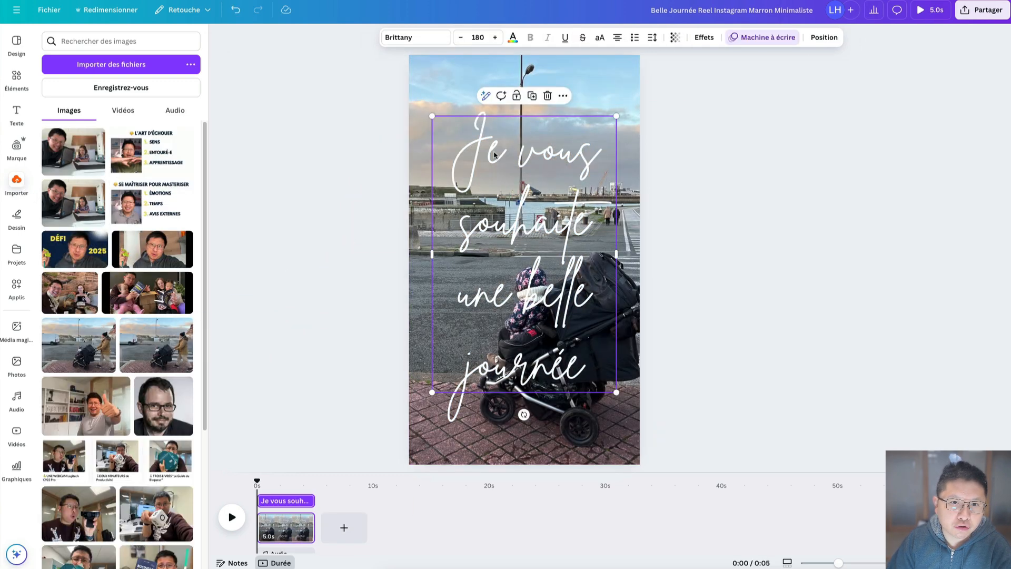
double_click(493, 153)
type("<")
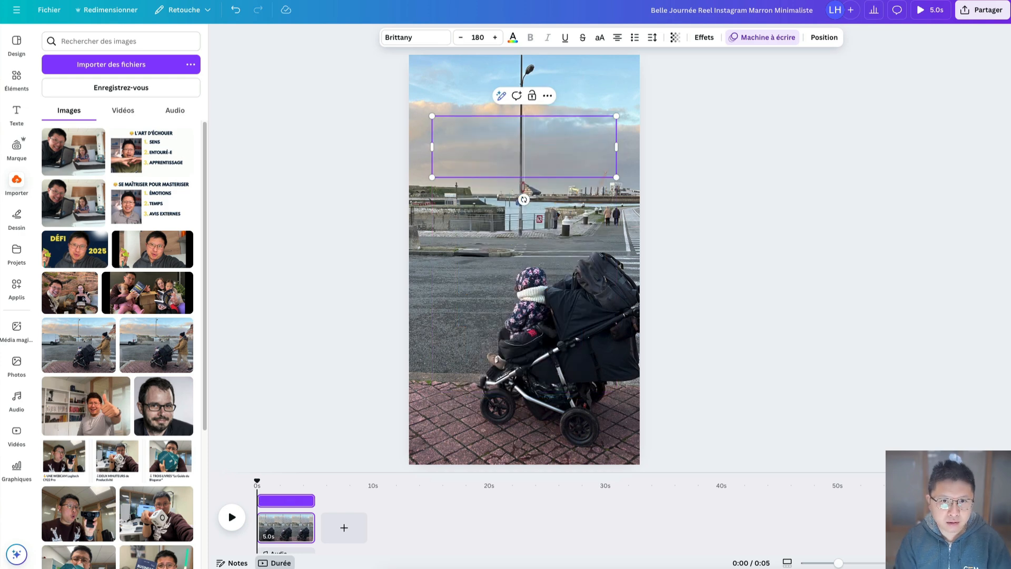
type("Cool !")
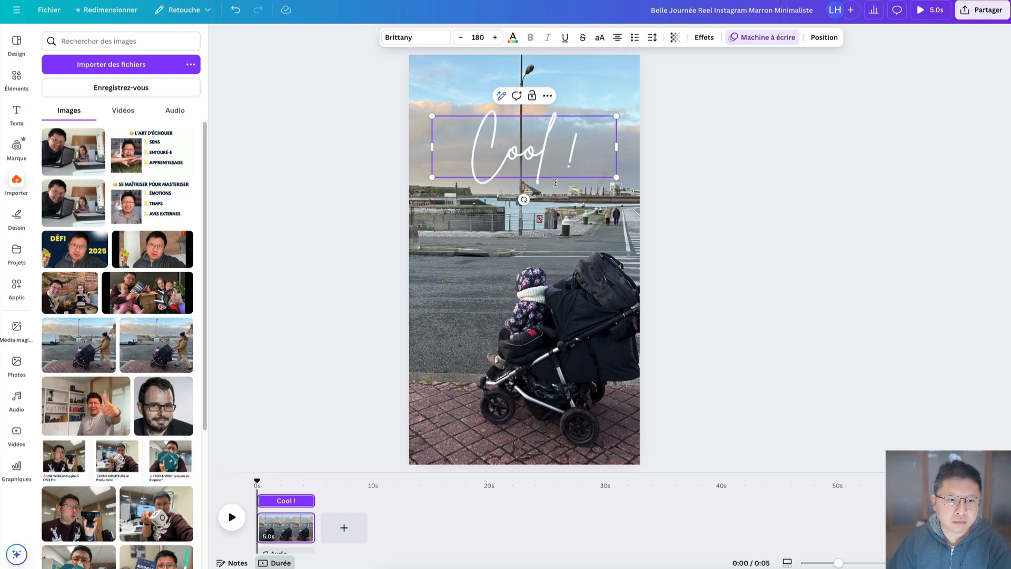
left_click(555, 182)
left_click(231, 517)
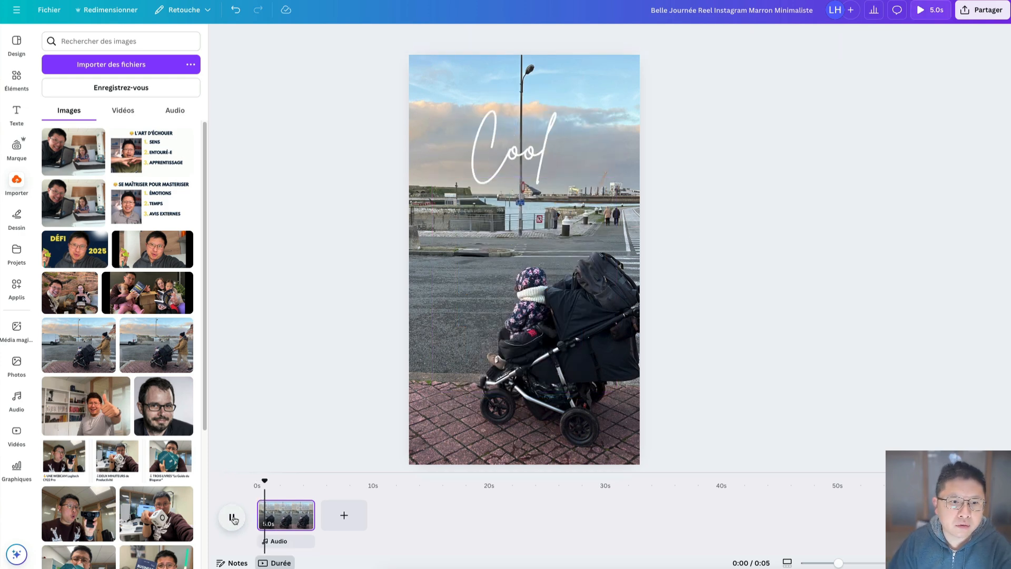
- Add the popular song "Wake Me up When September Ends" to the audio track and play the video
left_click(276, 541)
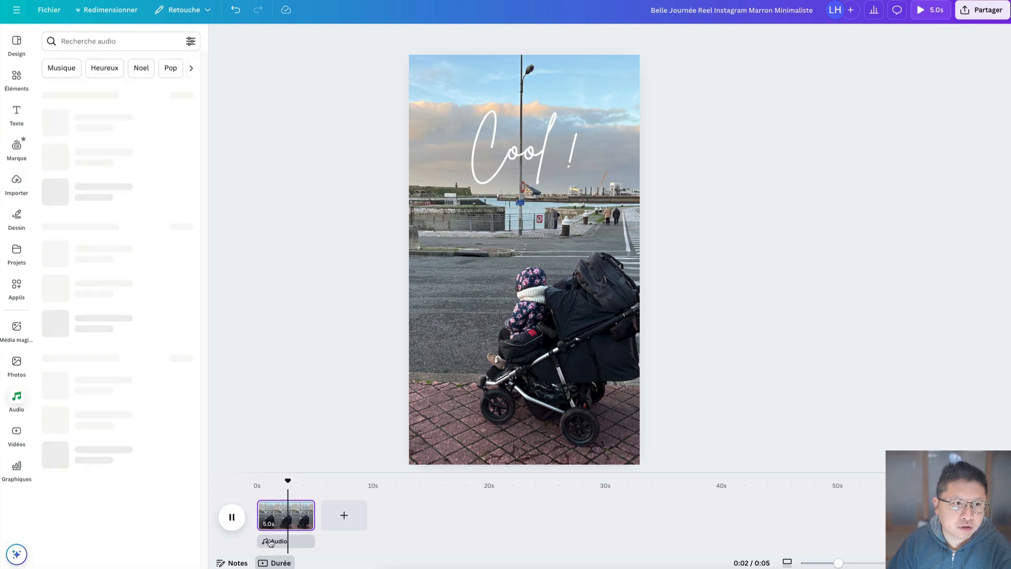
left_click_drag(66, 265, 273, 537)
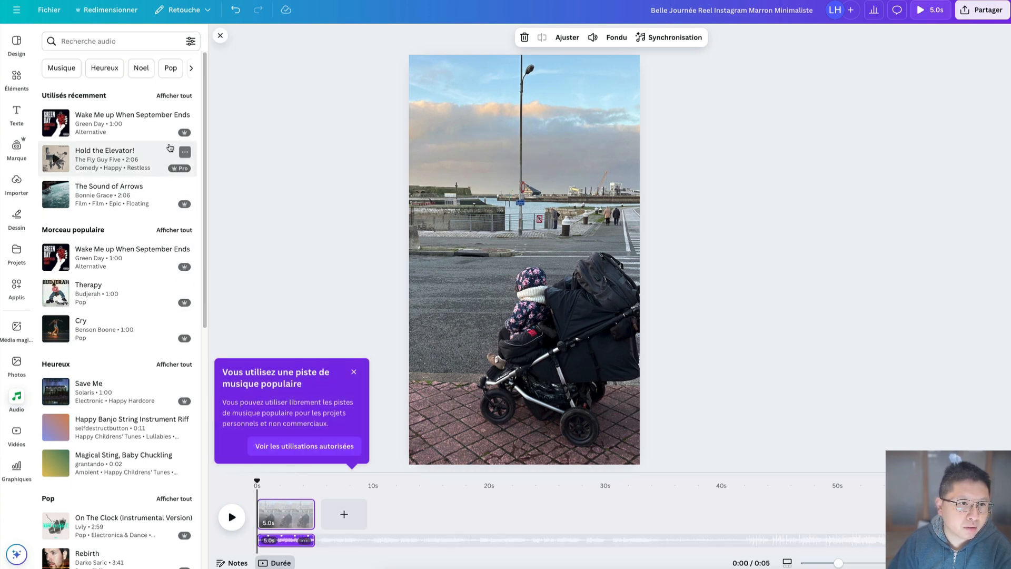
scroll(156, 399, "down", 5)
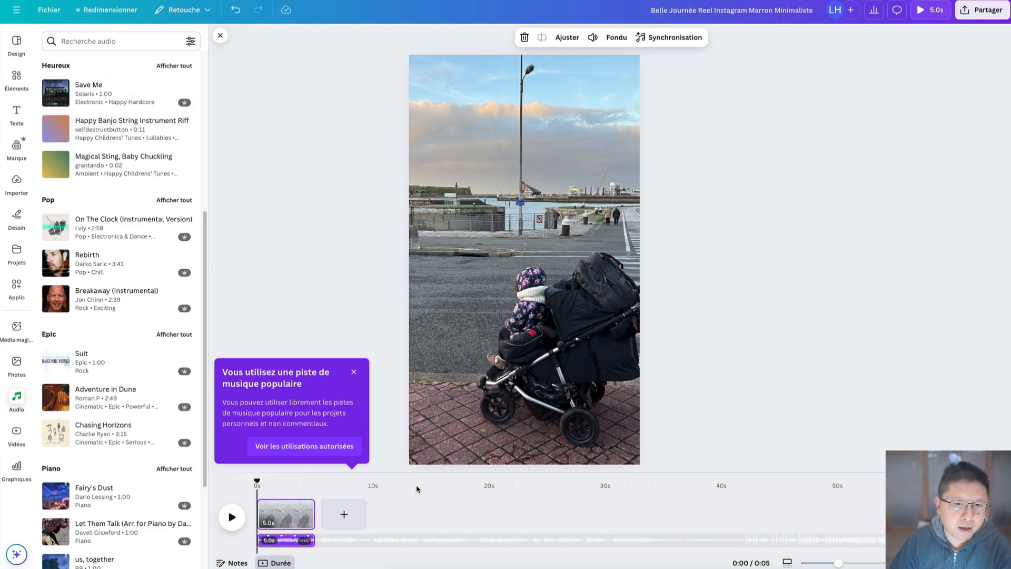
left_click(234, 517)
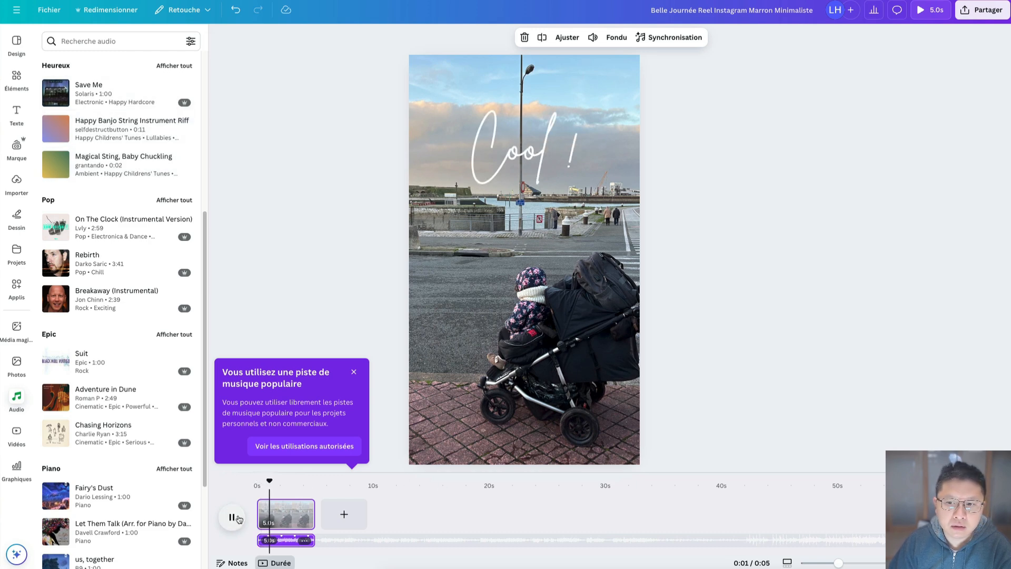
- Reposition the background photo within its crop to show the adult pushing the stroller, and set the page duration to 3.5 s
double_click(442, 89)
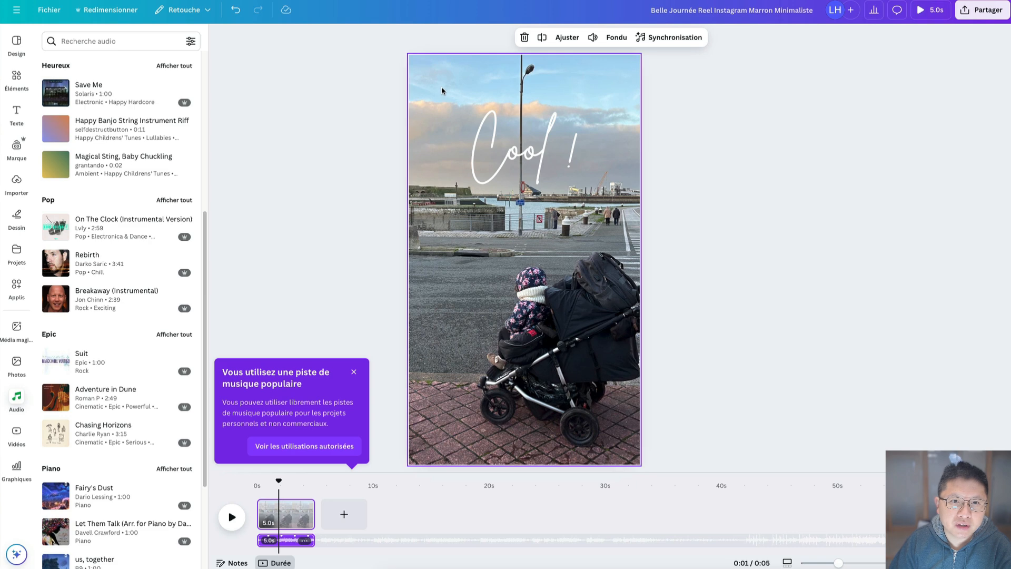
left_click_drag(447, 89, 354, 97)
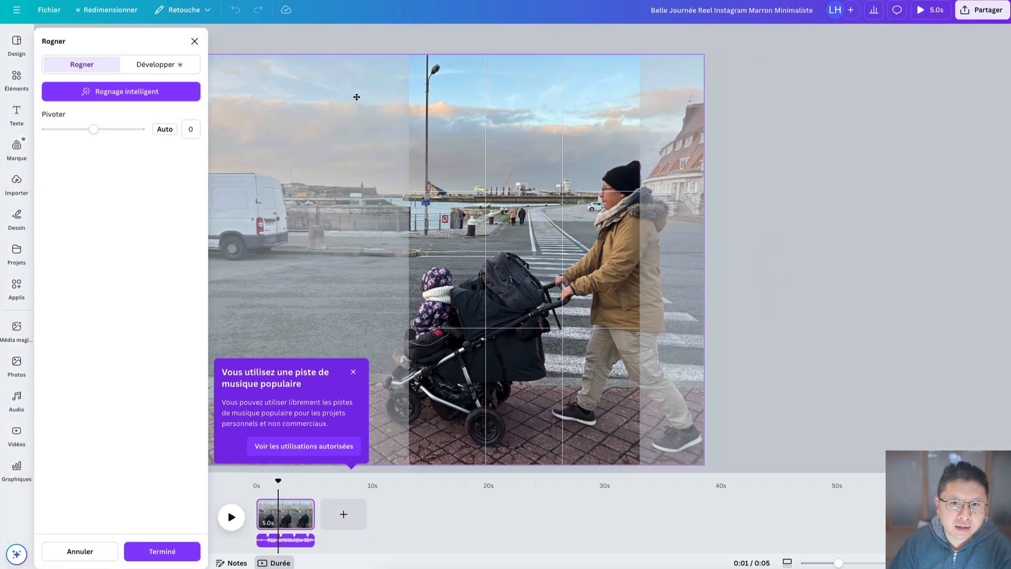
left_click(823, 144)
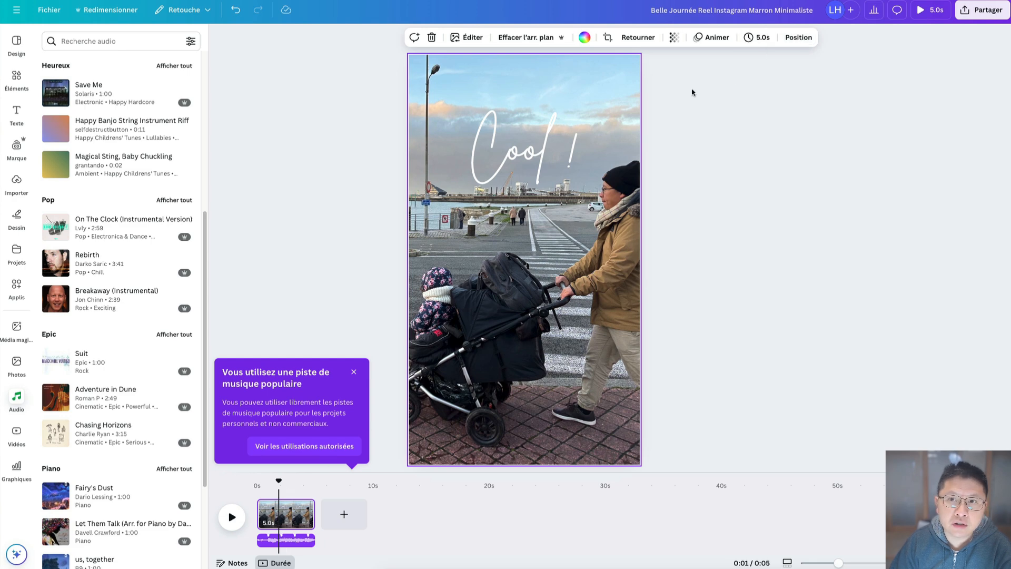
left_click(758, 40)
left_click_drag(710, 83, 704, 81)
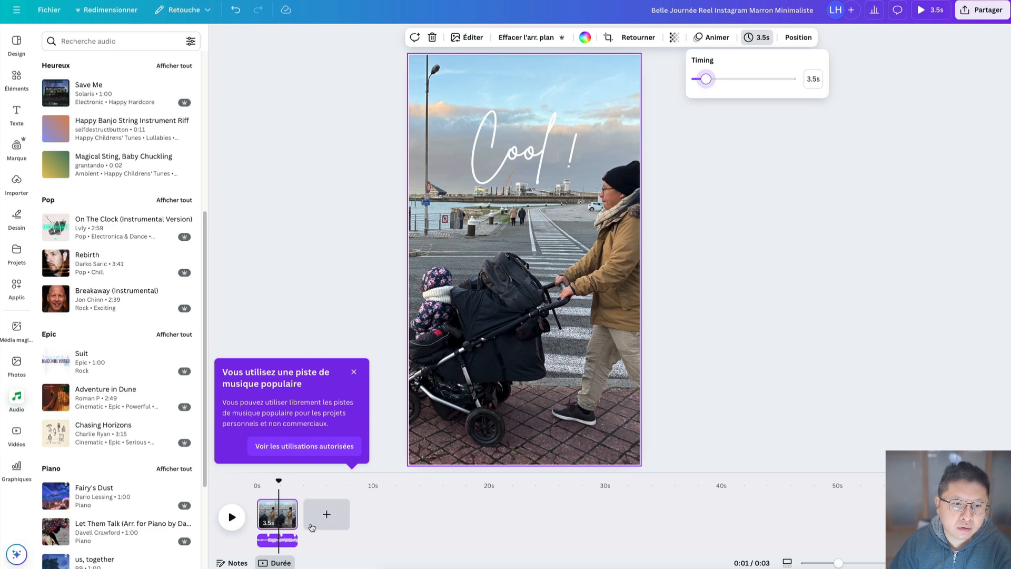
- Add a blank second page, delete it, and return the playhead to the start of the timeline
left_click(326, 513)
left_click(354, 372)
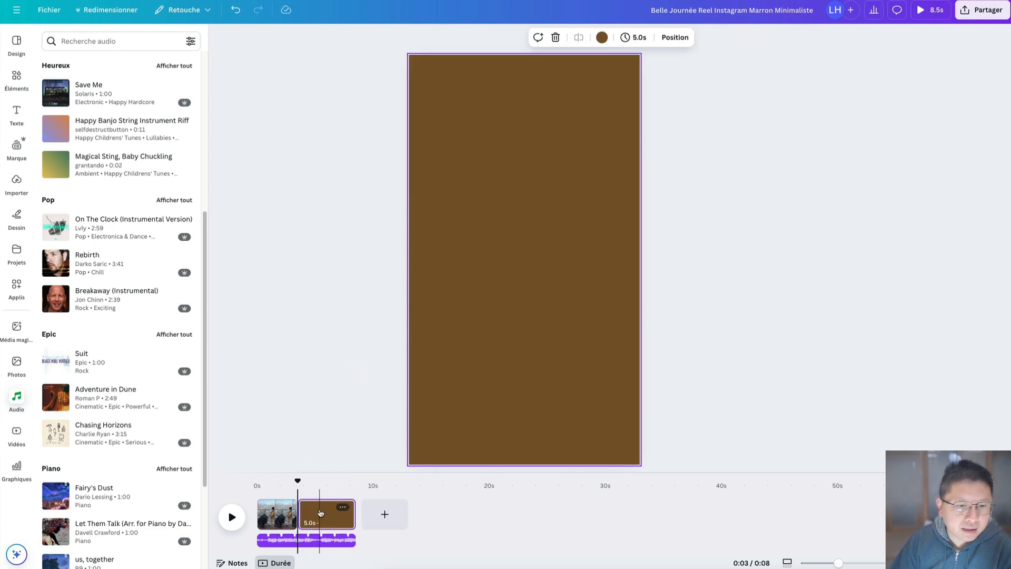
key("Delete")
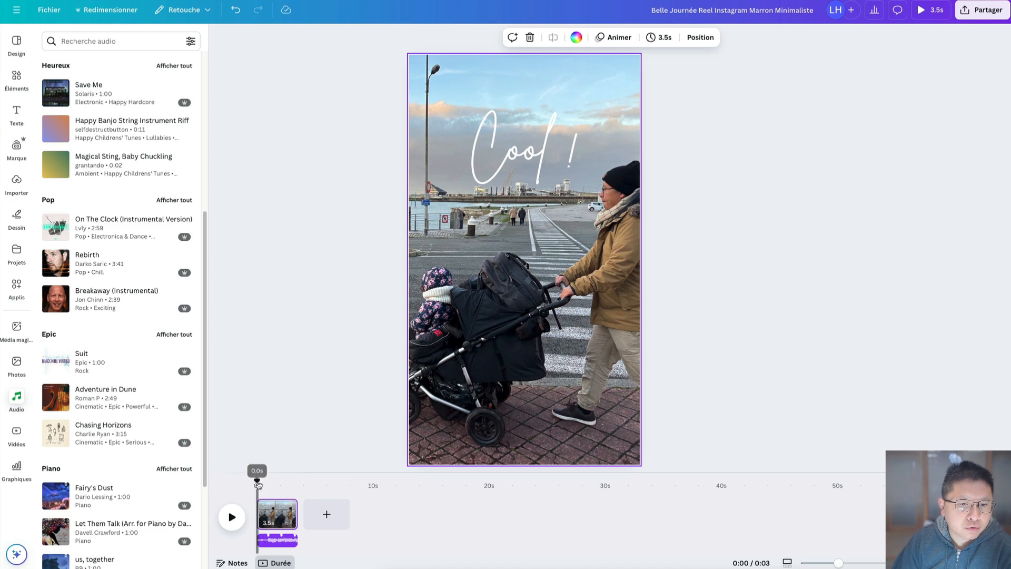
mouse_move(258, 485)
left_mouse_down()
mouse_move(292, 487)
mouse_move(256, 488)
left_mouse_up()
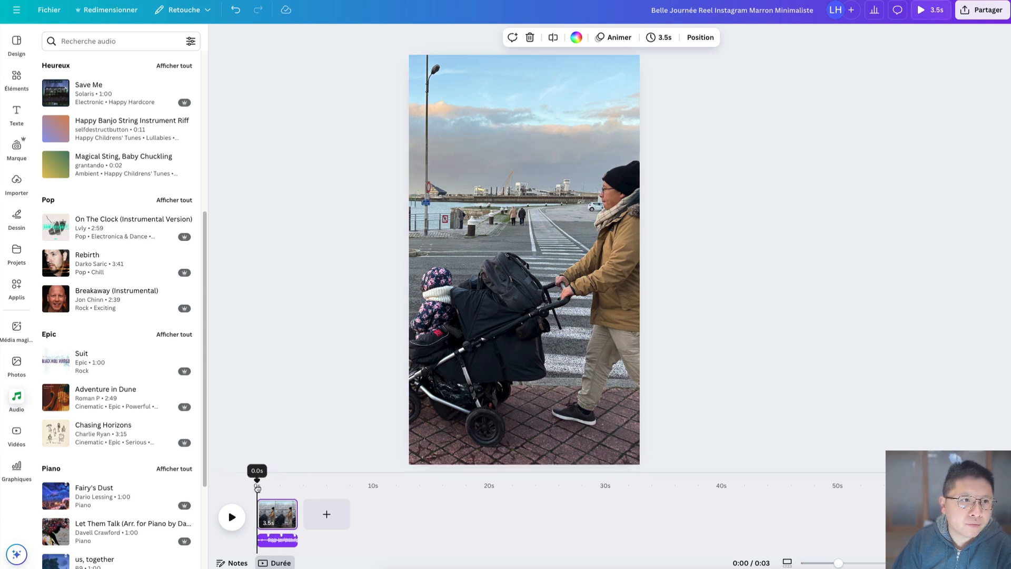
- Add the recently used running-woman graphic with red bands and place it in the upper-left corner of the page
left_click(16, 76)
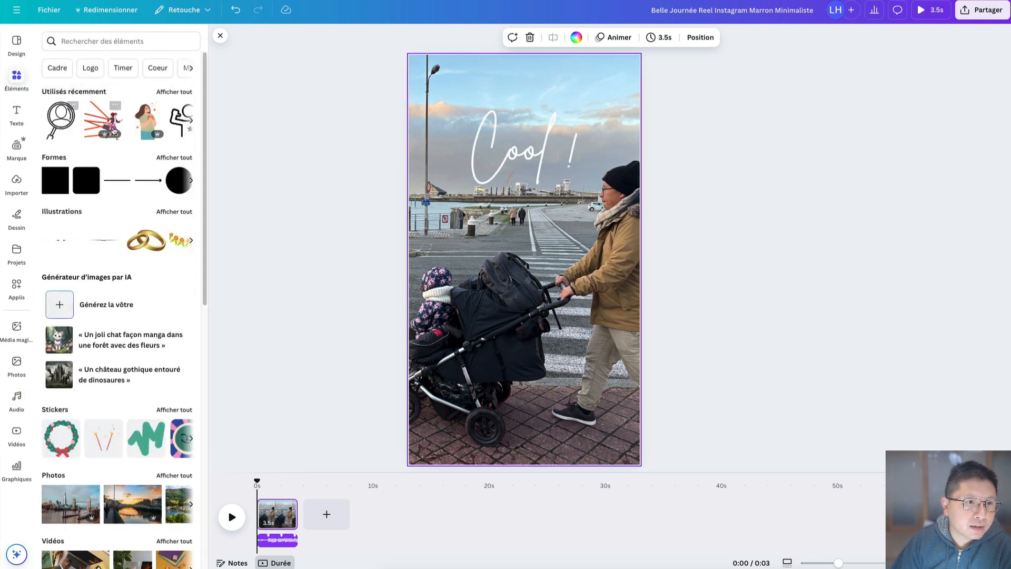
left_click(114, 131)
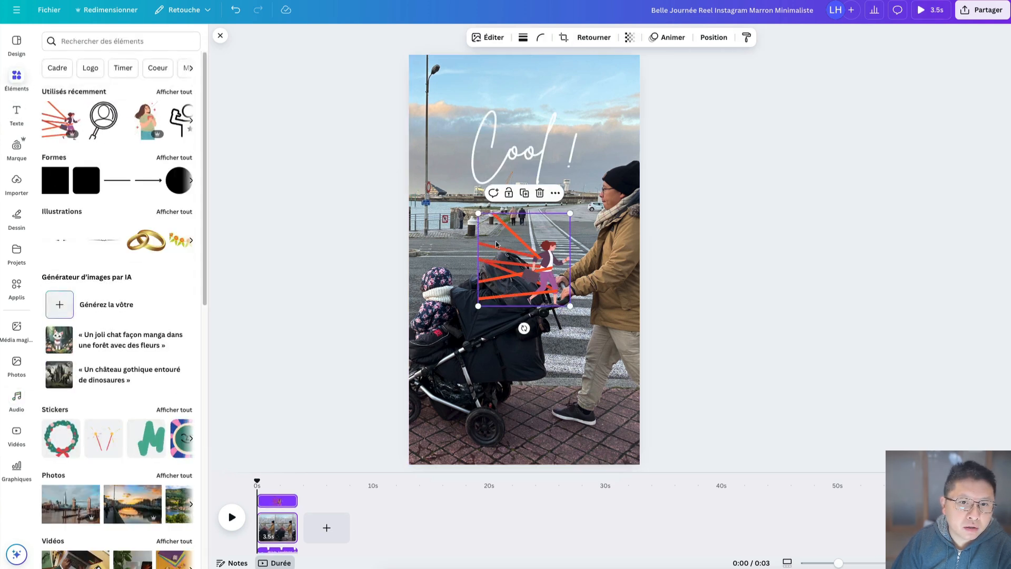
left_click_drag(495, 244, 430, 86)
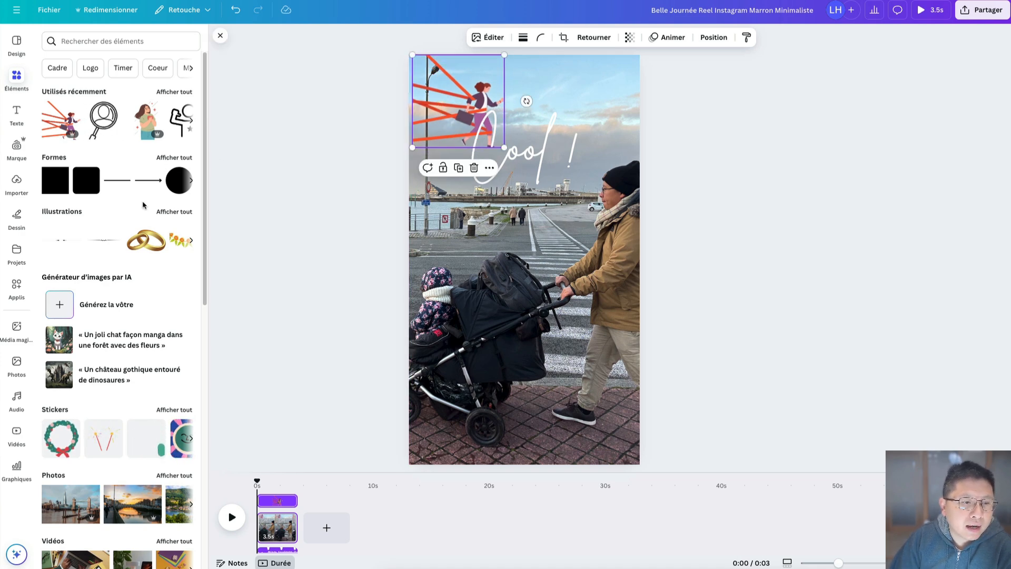
- Download the design as an MP4 video at 1080 px (HD) quality
left_click(973, 20)
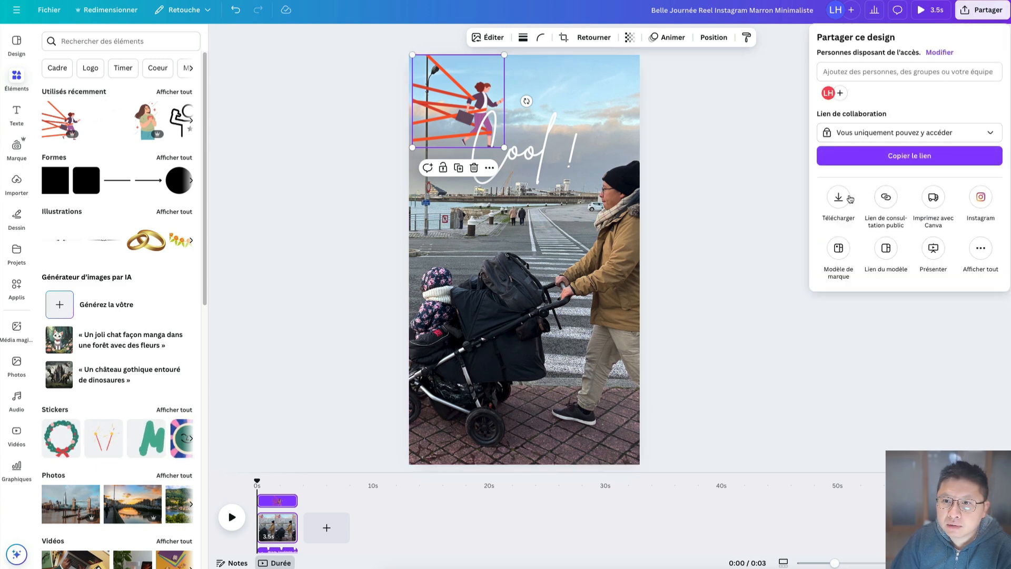
left_click(838, 197)
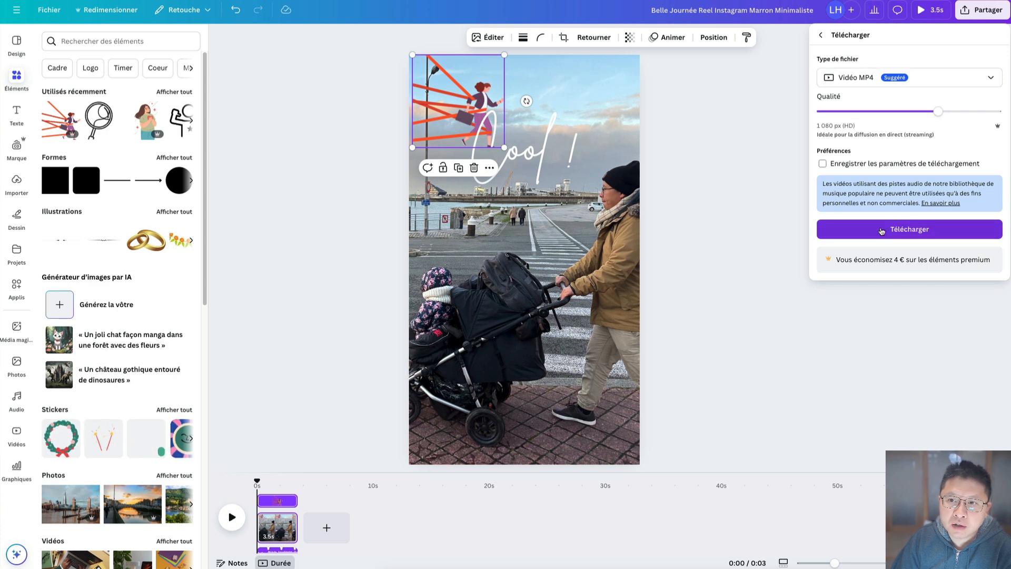
left_click(897, 238)
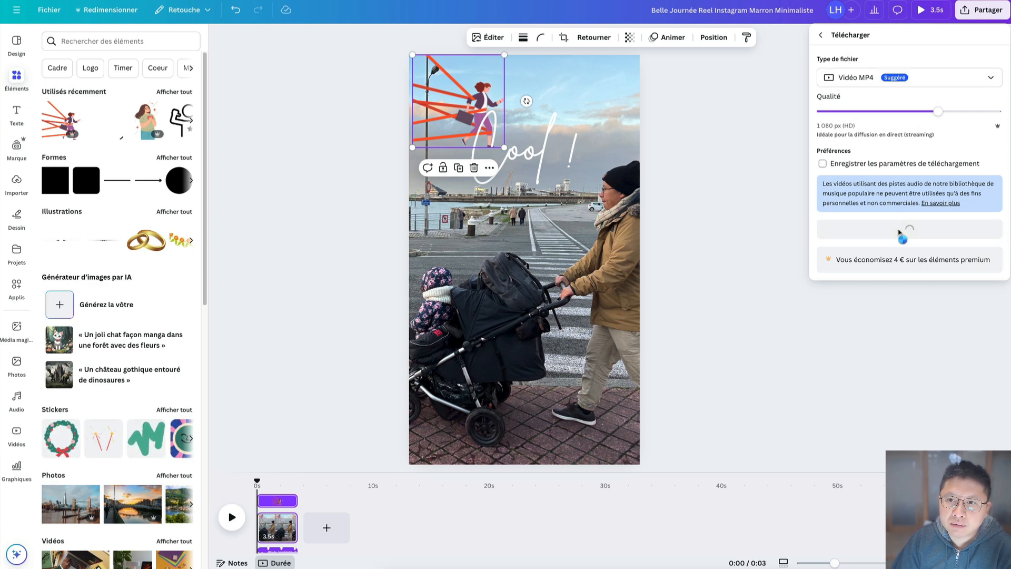
- Examine which file types the design can be downloaded in, and close the list without choosing another format
left_click(890, 79)
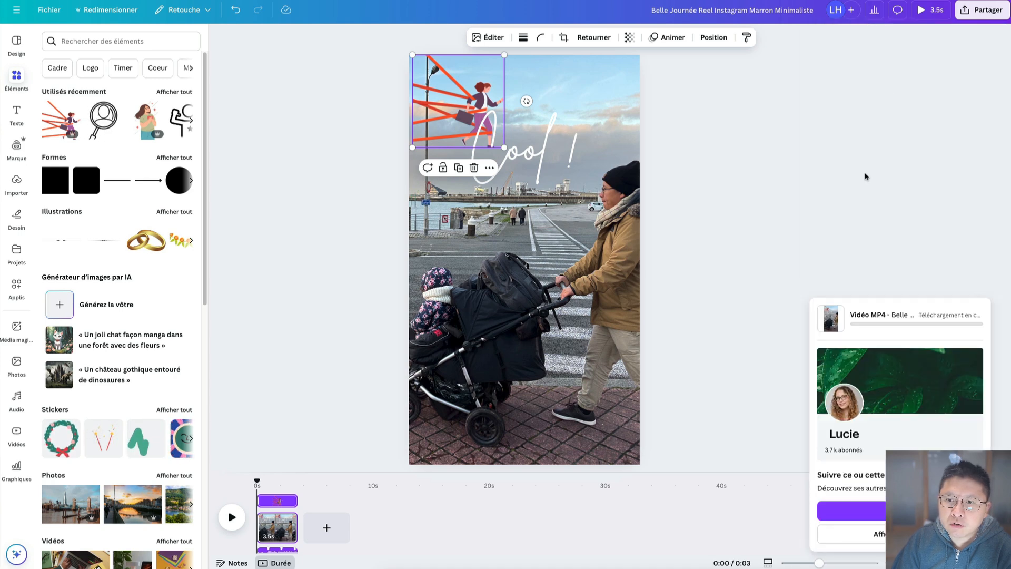
left_click(899, 62)
left_click(978, 10)
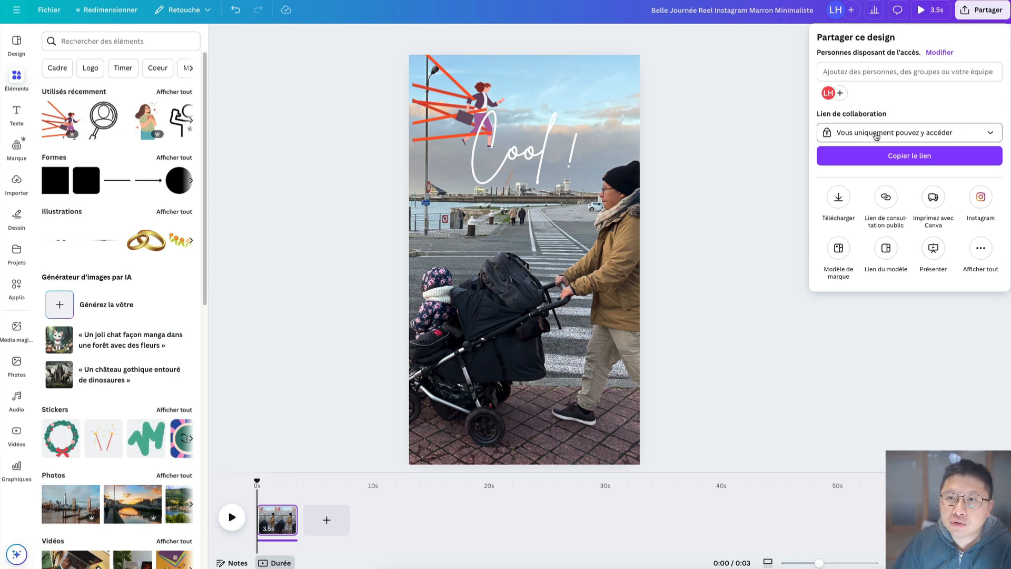
left_click(838, 196)
left_click(864, 78)
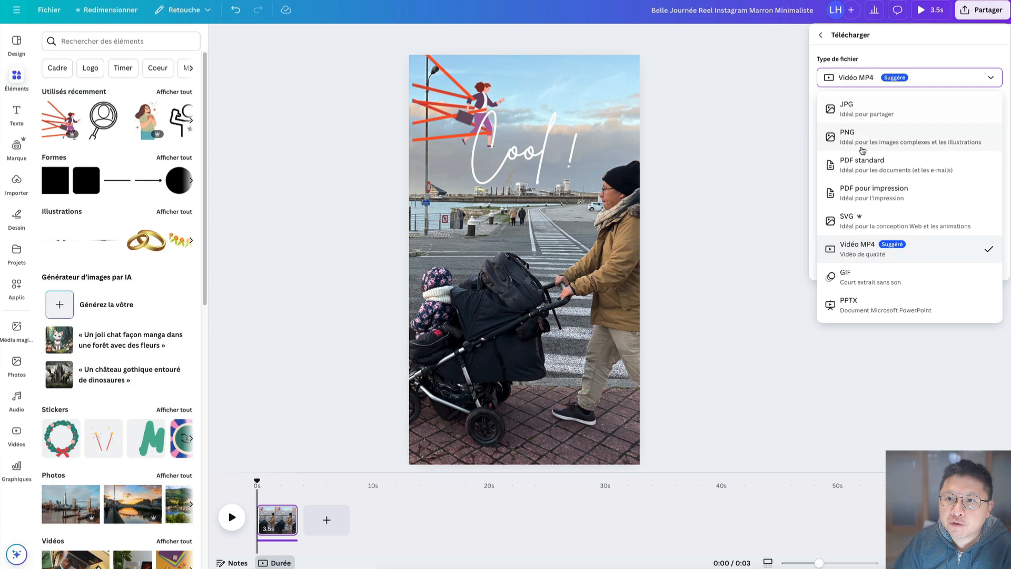
left_click(769, 159)
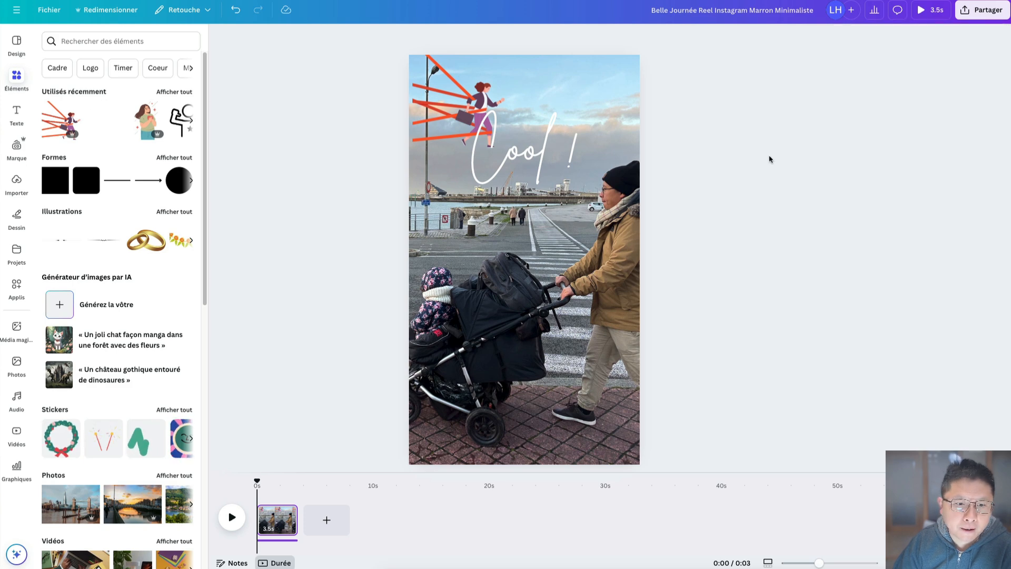
- Leave the video editor and return to the Canva home page with the recent designs
left_click(17, 41)
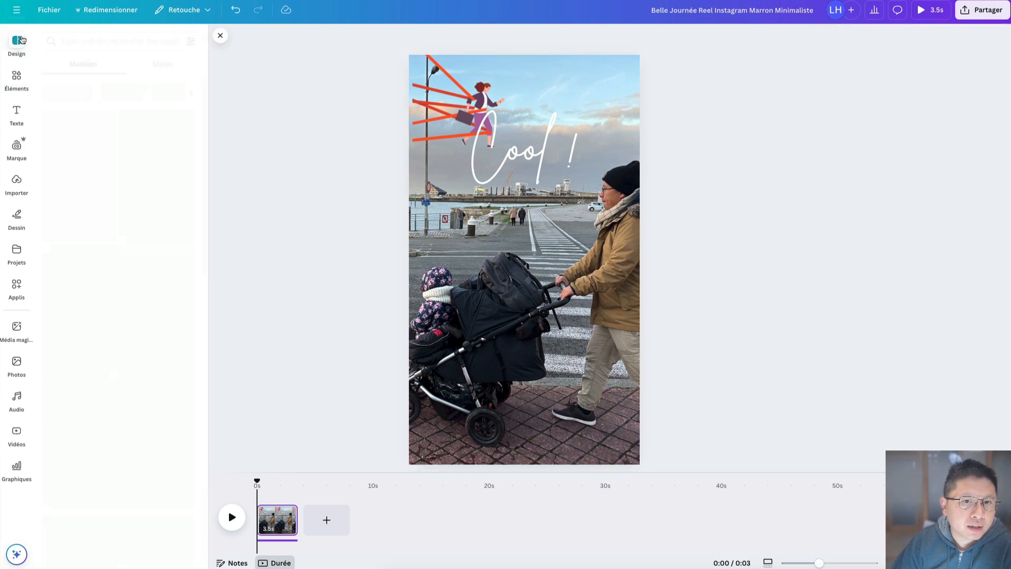
left_click(58, 18)
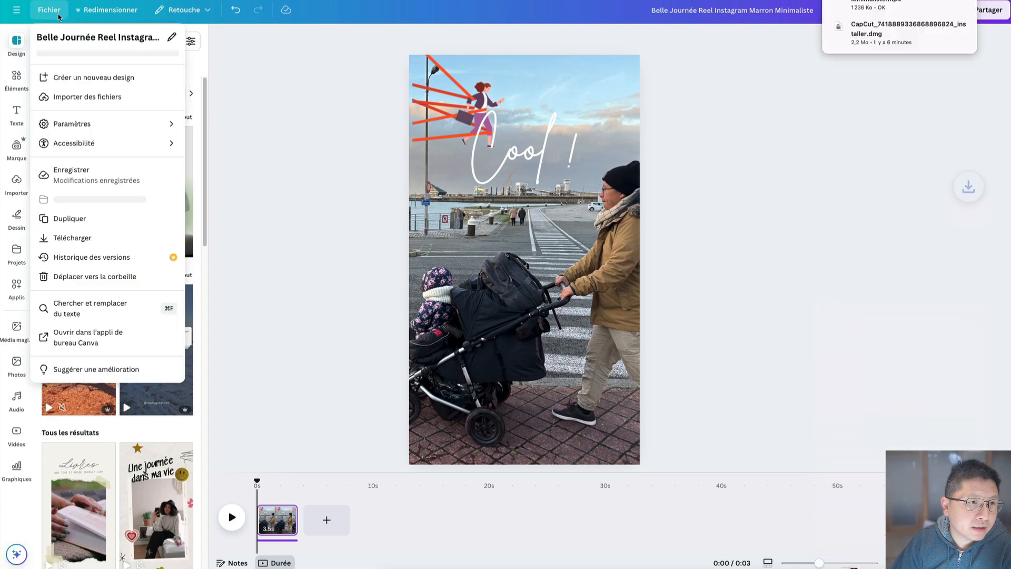
left_click(23, 37)
left_click(17, 13)
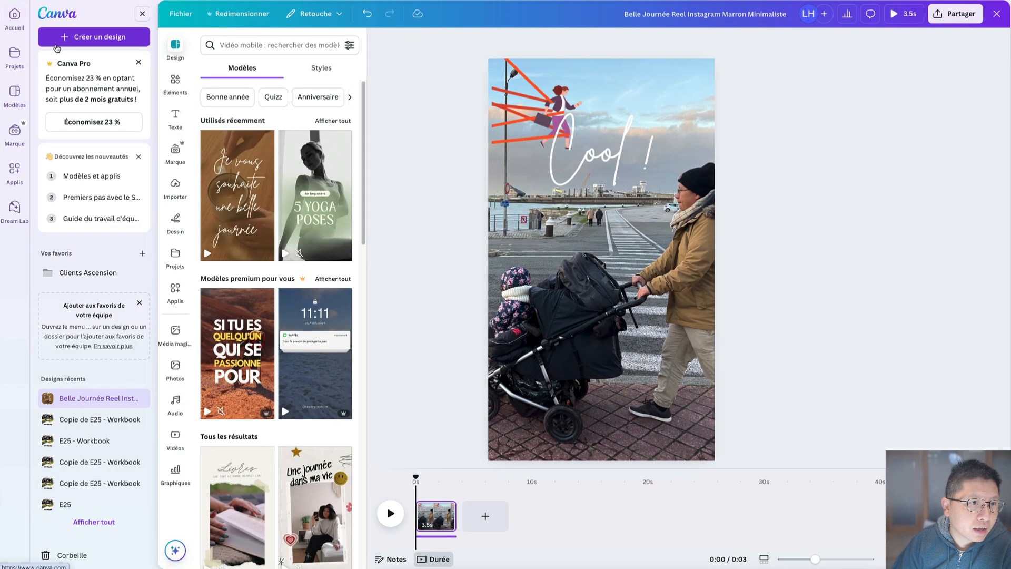
left_click(16, 21)
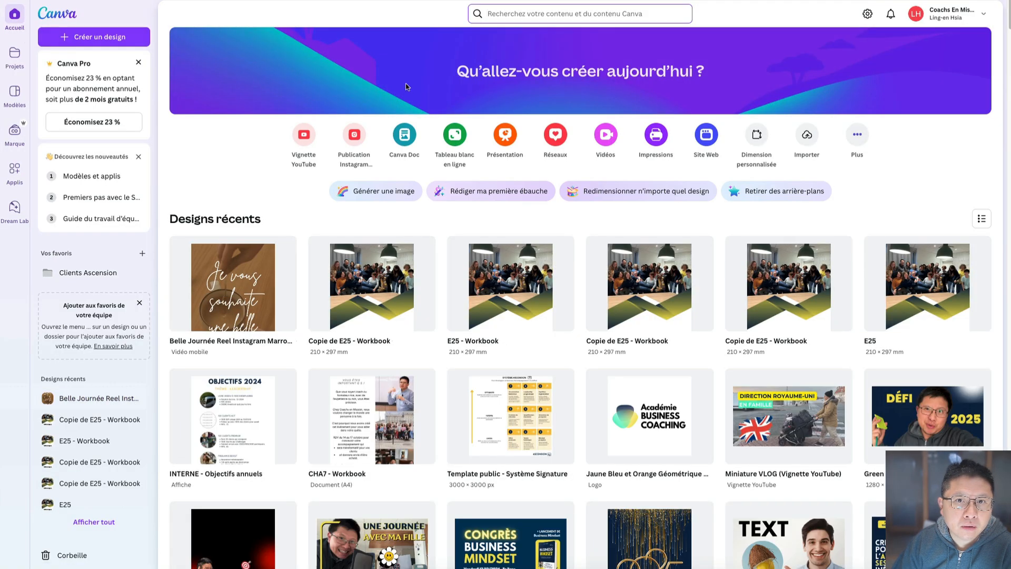
- Create a blank 1080 × 1920 px TikTok video design and upload coacher homme ou femme.mp4 from the Downloads folder
left_click(606, 135)
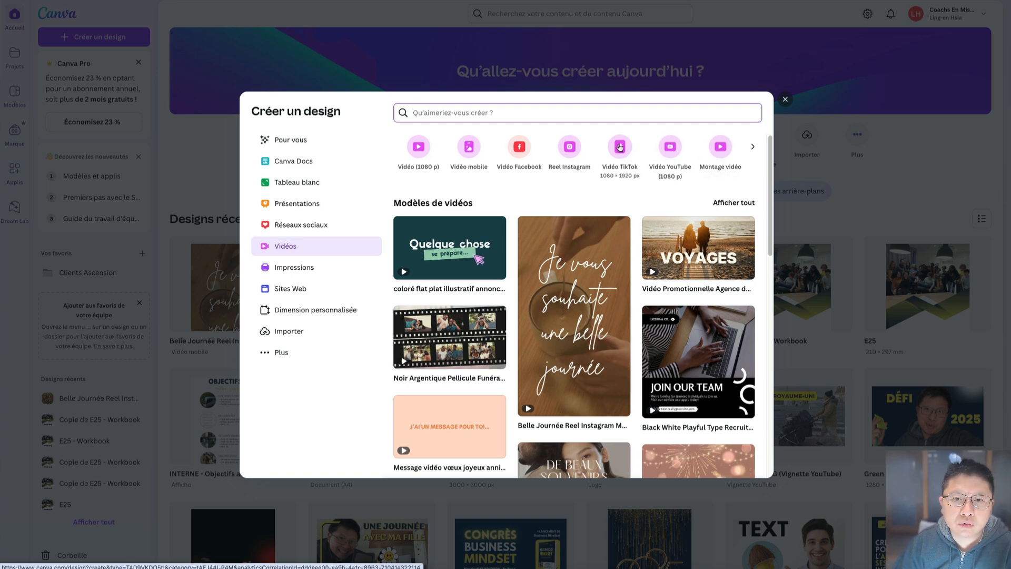
left_click(620, 147)
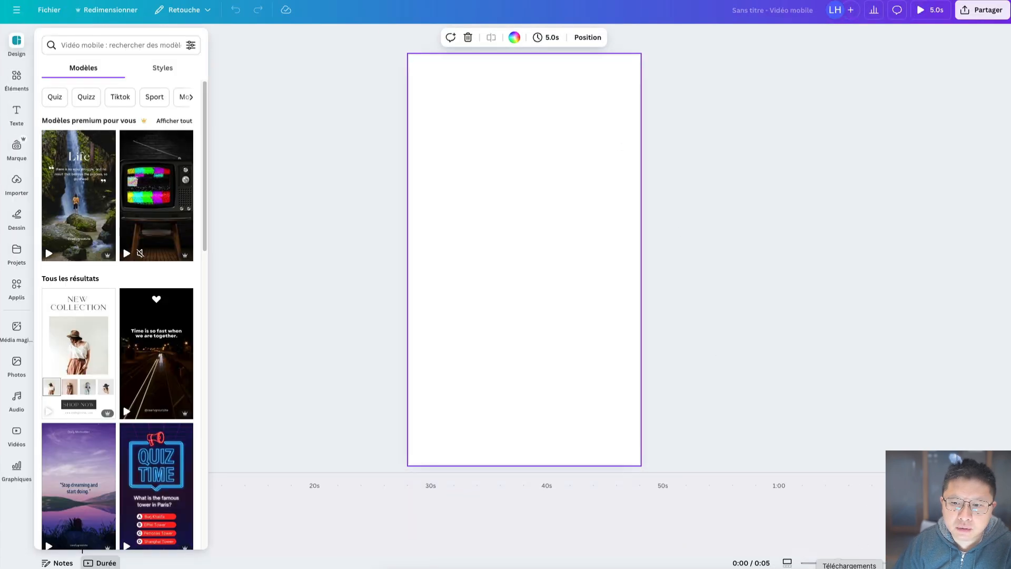
left_click(849, 566)
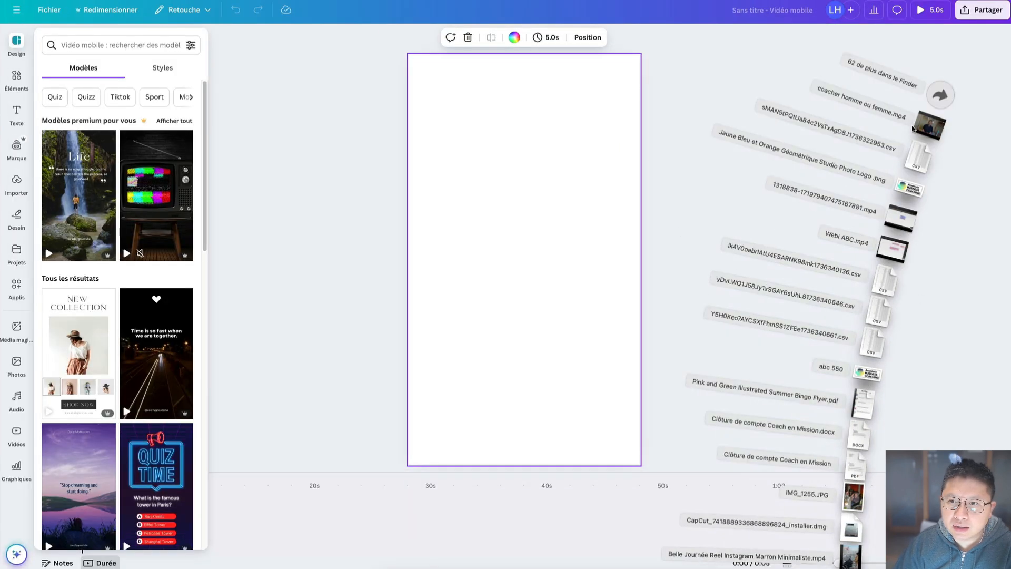
left_click_drag(933, 127, 125, 236)
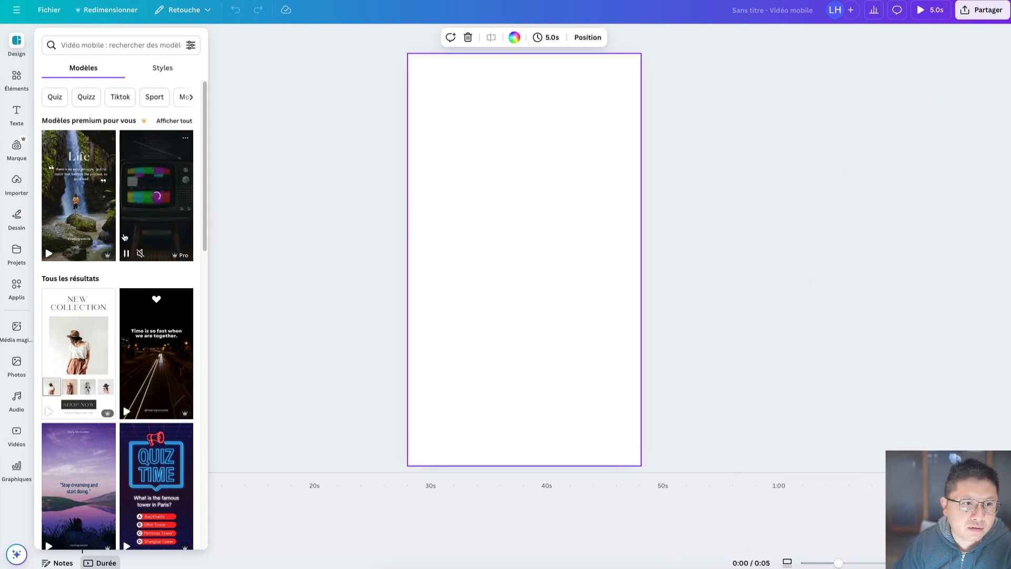
- Find the uploaded 1:56 video among the imported videos and fill the blank page with it
left_click(17, 191)
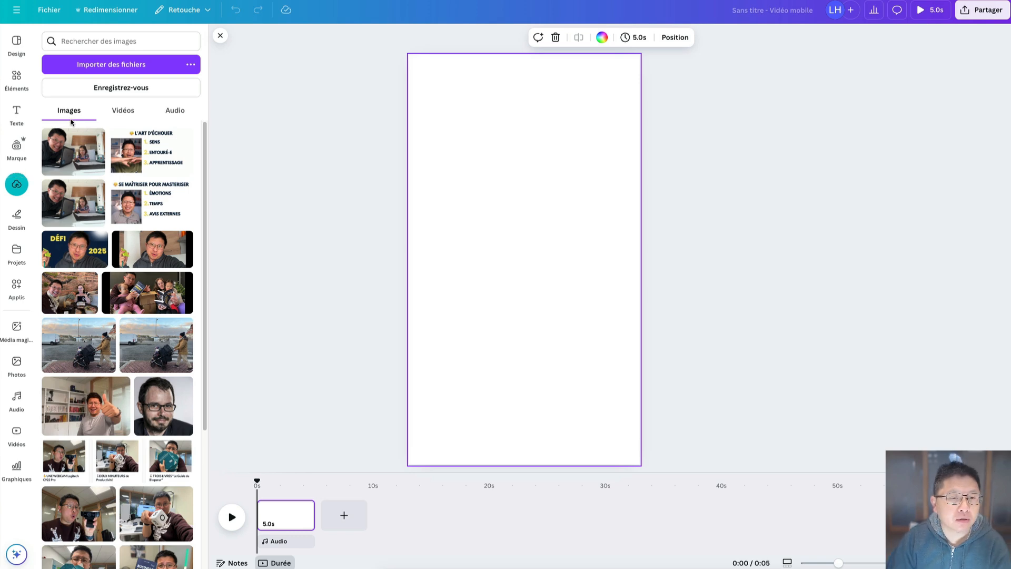
left_click(123, 110)
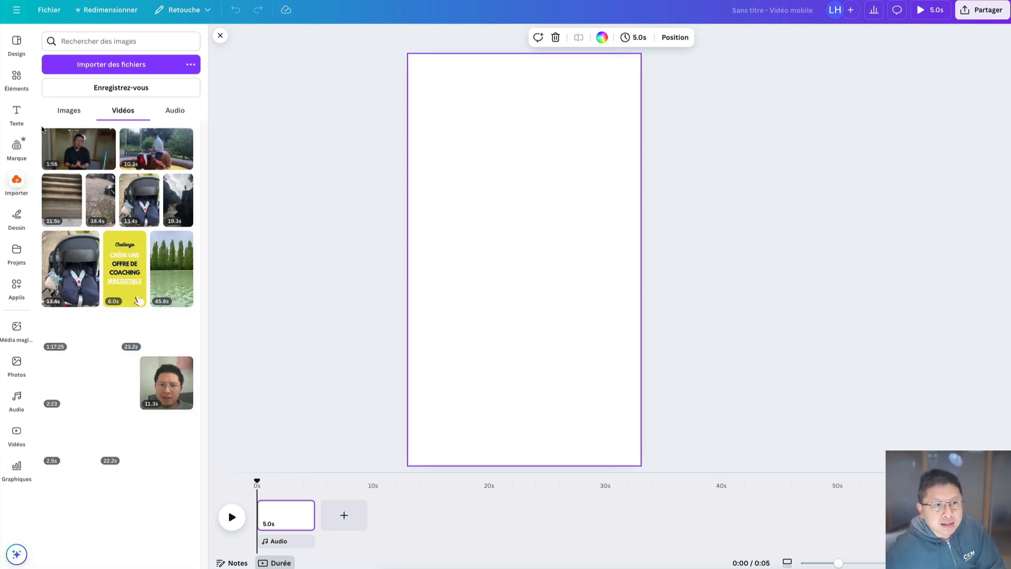
left_click_drag(101, 165, 269, 516)
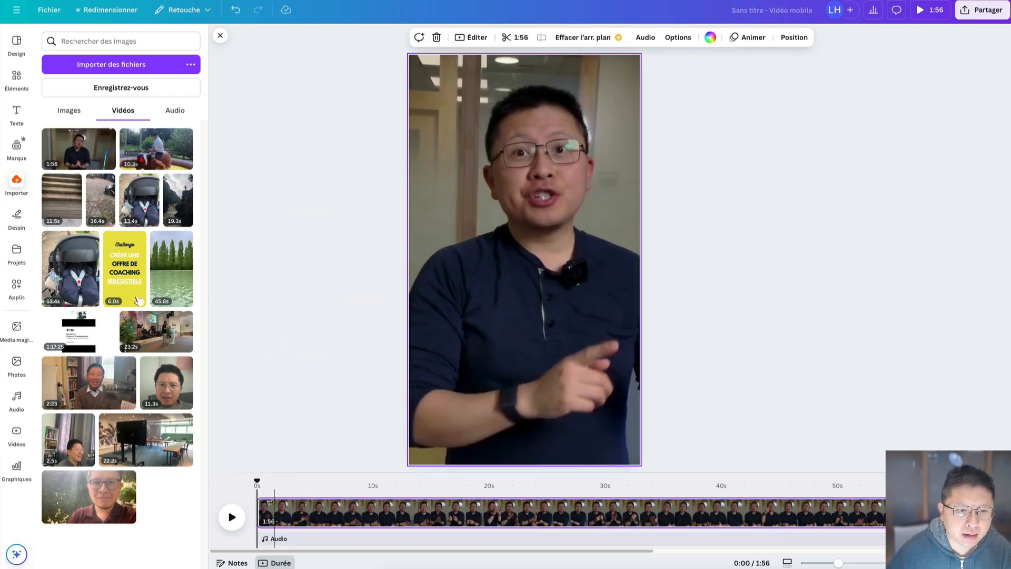
- Trim the end of the video clip so that it lasts 48.9 seconds
left_click(294, 519)
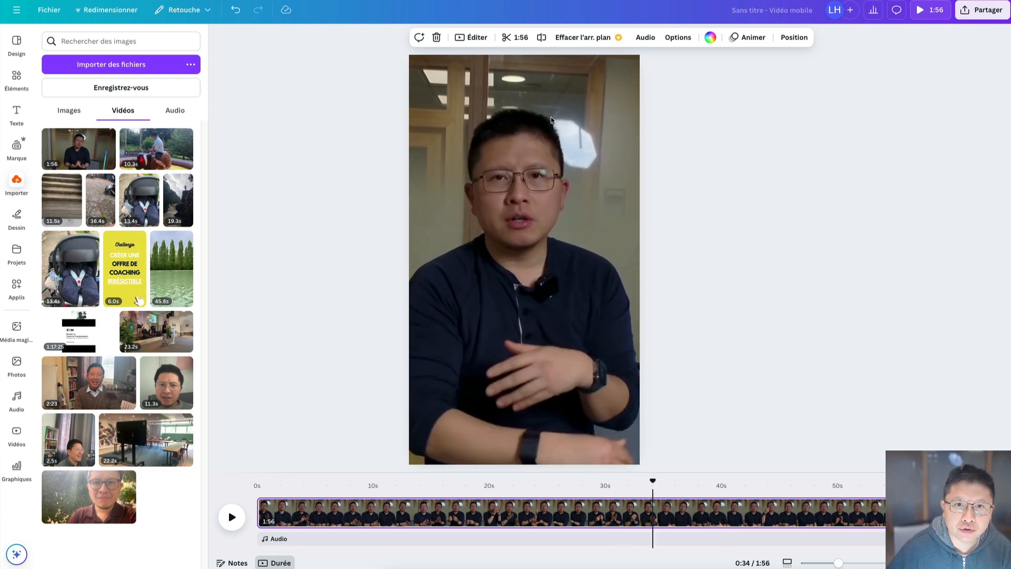
left_click(508, 39)
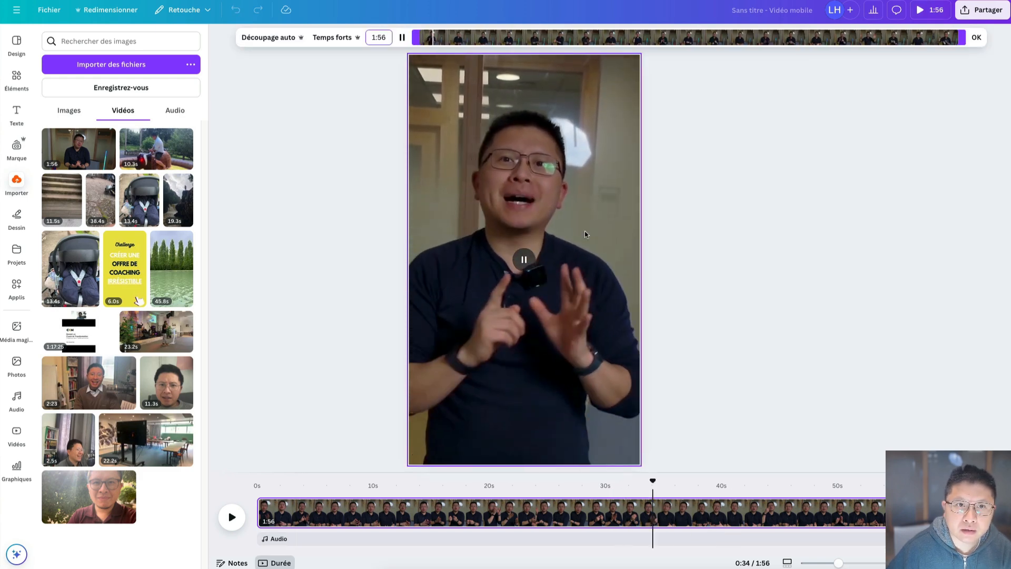
left_click_drag(962, 37, 651, 55)
left_click(976, 37)
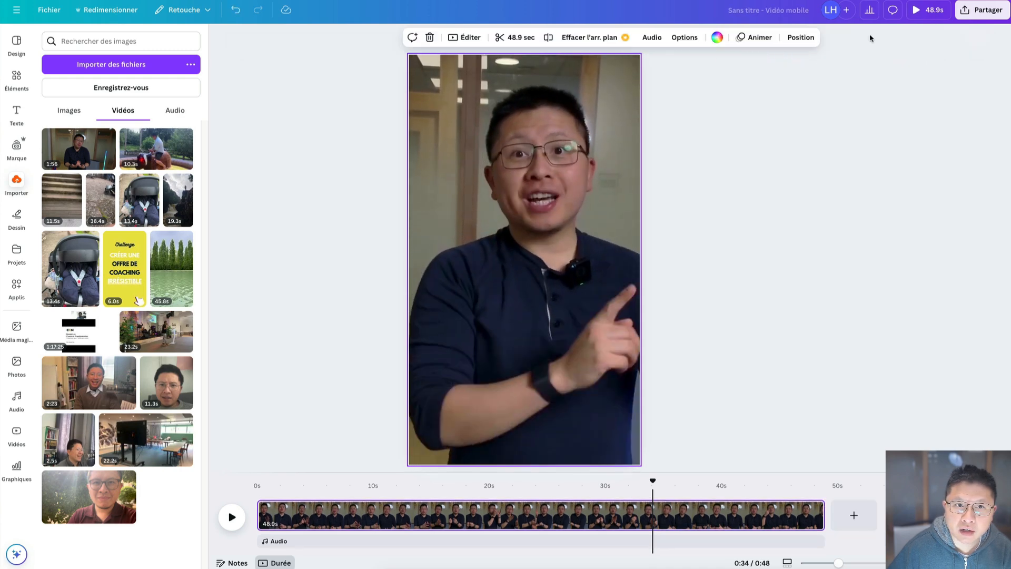
- Shorten the clip in the timeline at both its end and its start, down to 37.6 seconds
left_click(524, 259)
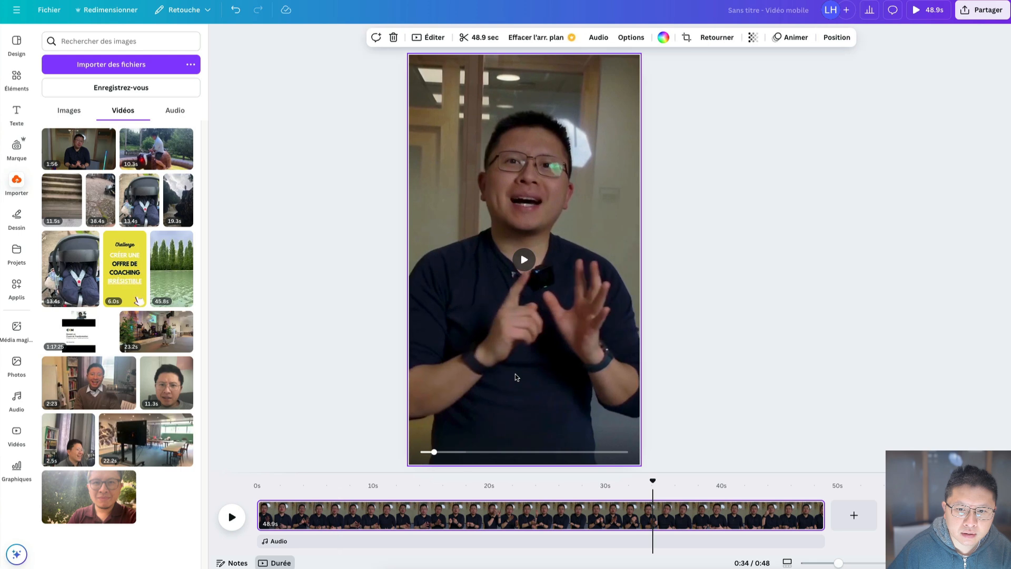
left_click_drag(824, 515, 730, 515)
left_click_drag(266, 513, 303, 513)
right_click(370, 522)
left_click(350, 518)
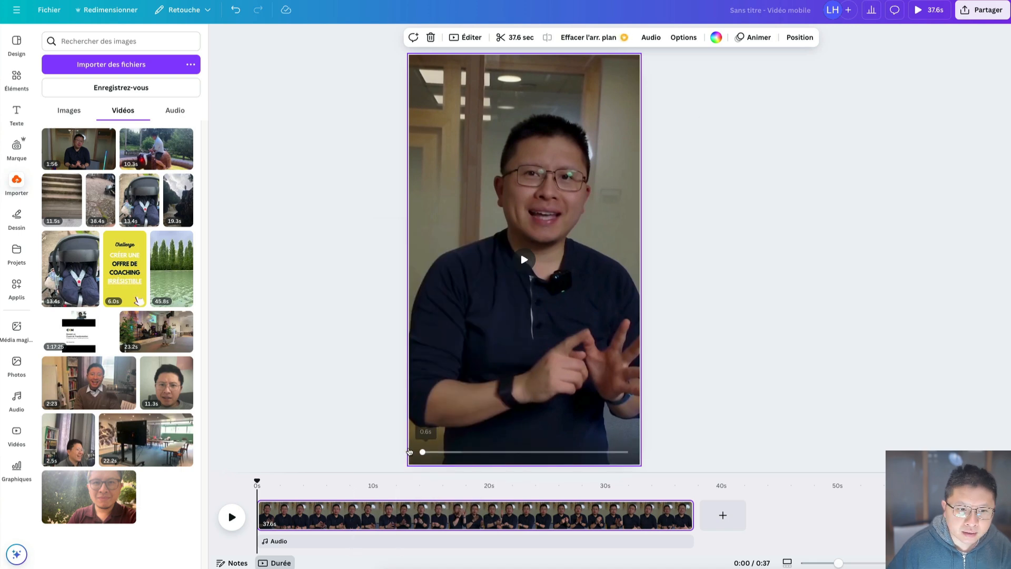
- Split the clip at about 25 s and 16 s, delete the middle section, and play back across the cut
left_click(553, 520)
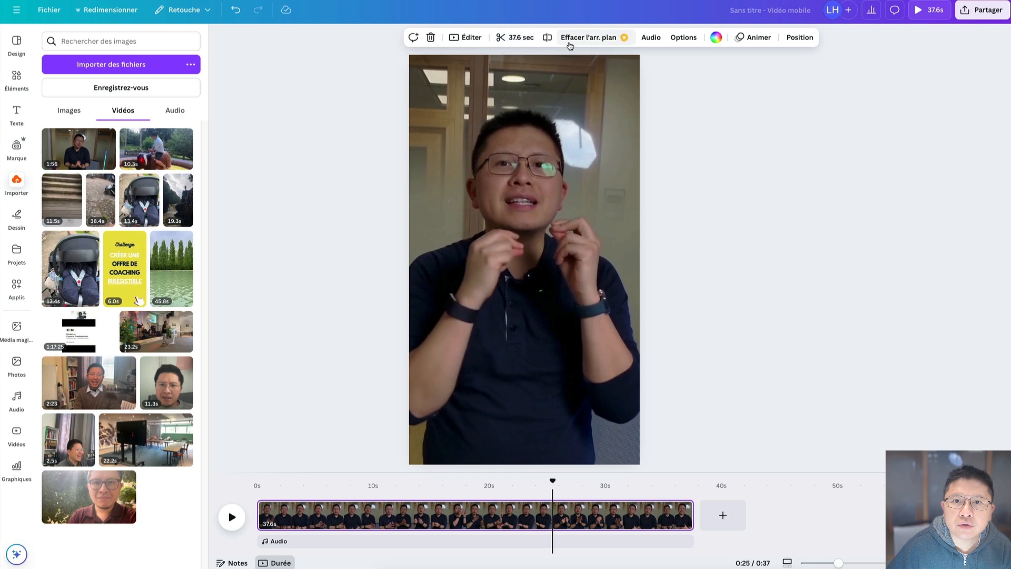
left_click(547, 37)
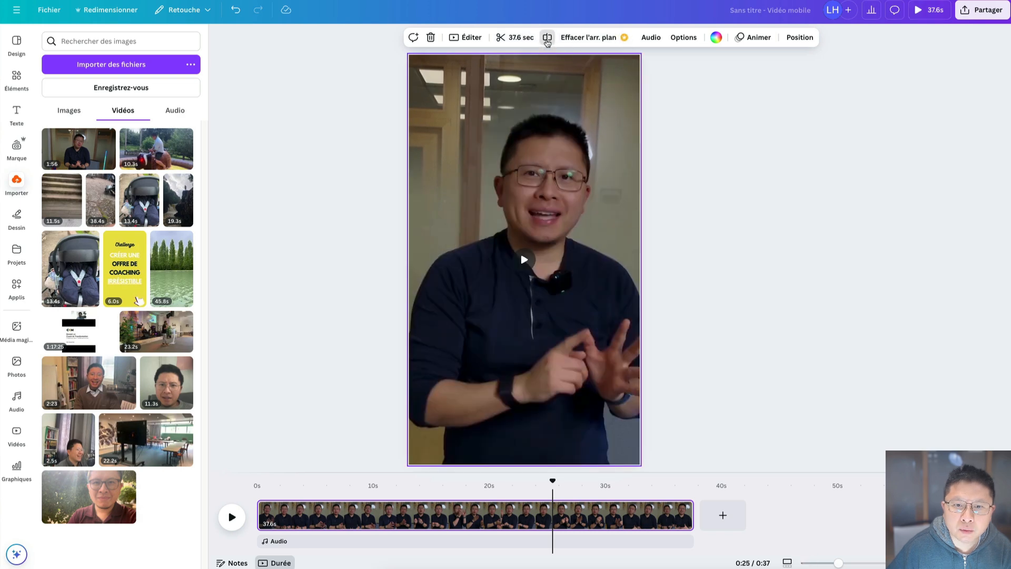
left_click(450, 498)
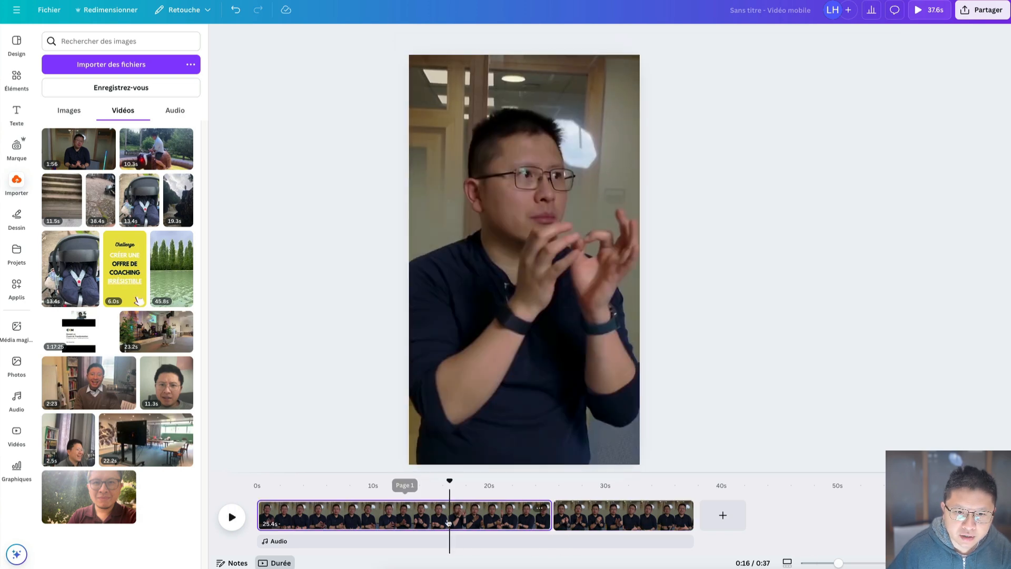
left_click(547, 37)
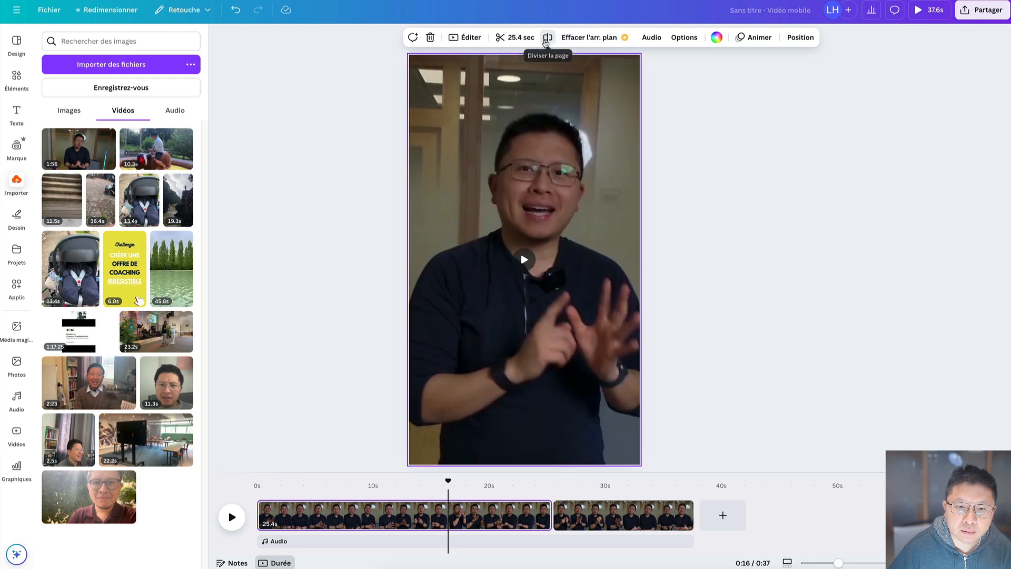
left_click(500, 507)
key("Delete")
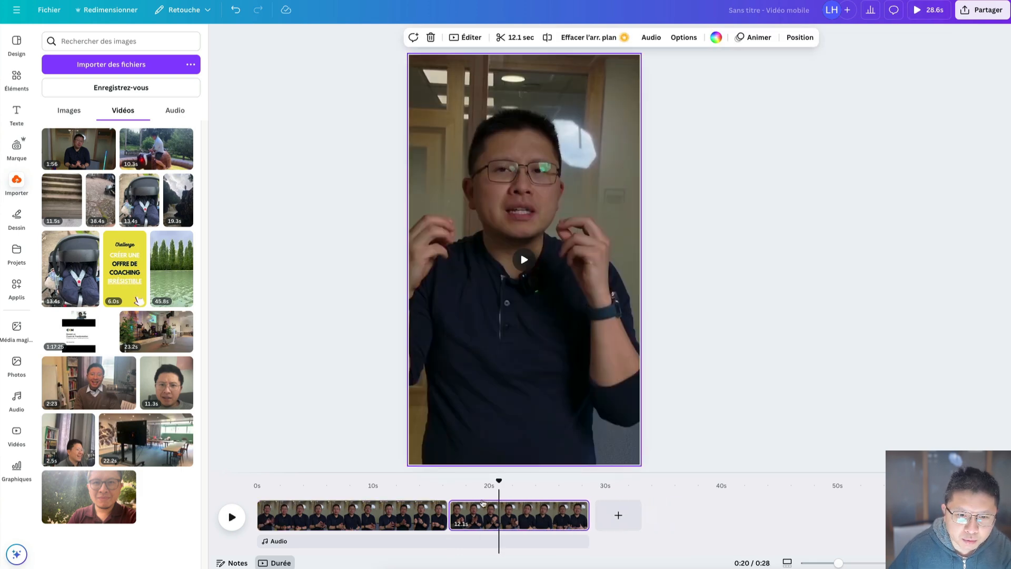
left_click(436, 499)
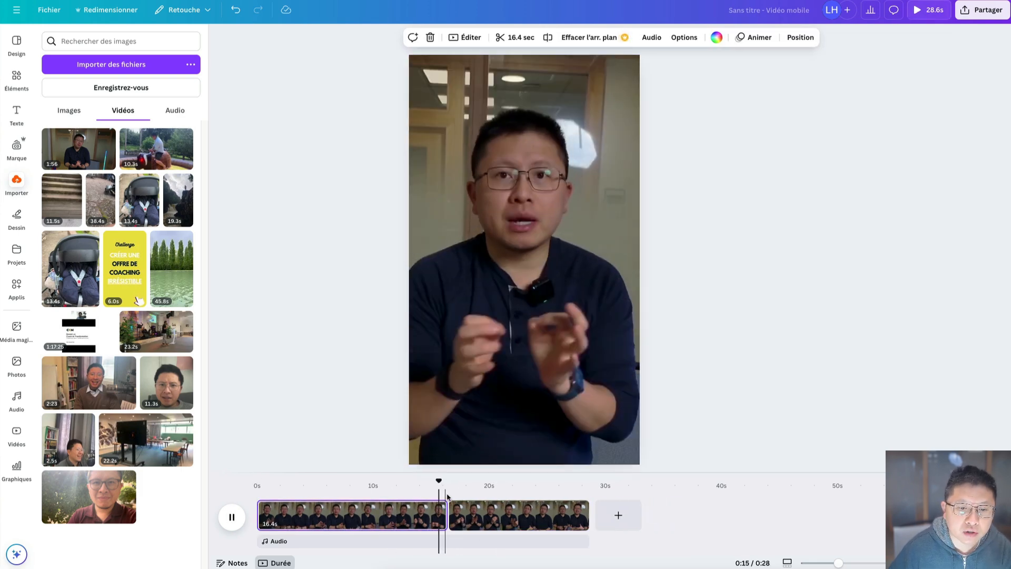
key("space")
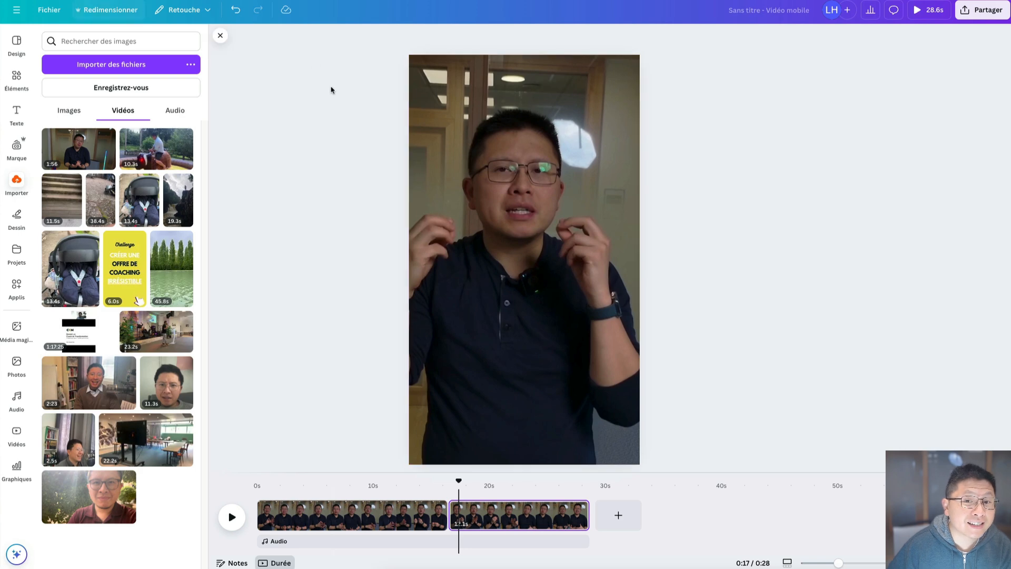
- Resize this design to the Vidéo Facebook format, 1080 × 1080 px, on all pages
left_click(116, 10)
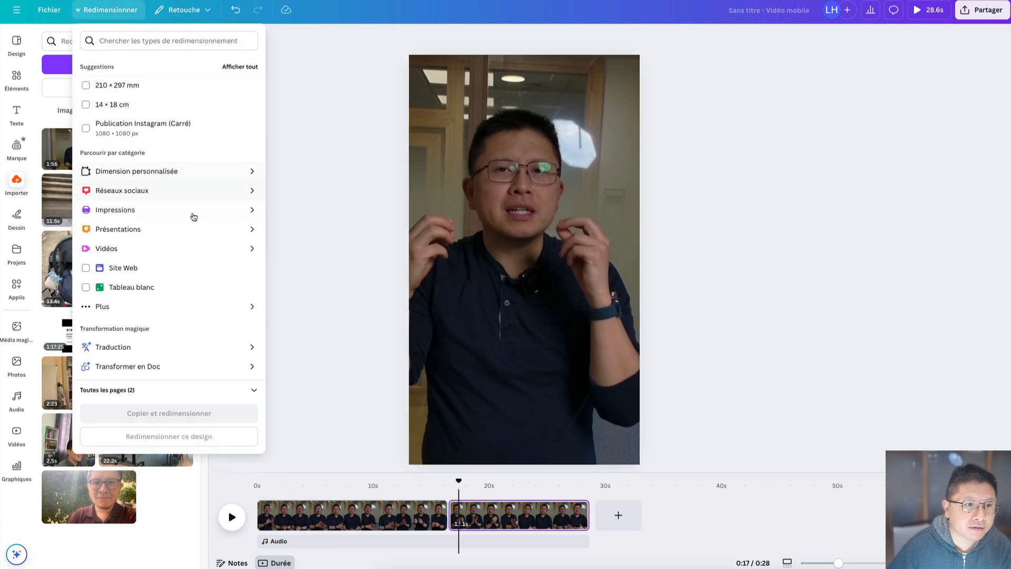
left_click(220, 249)
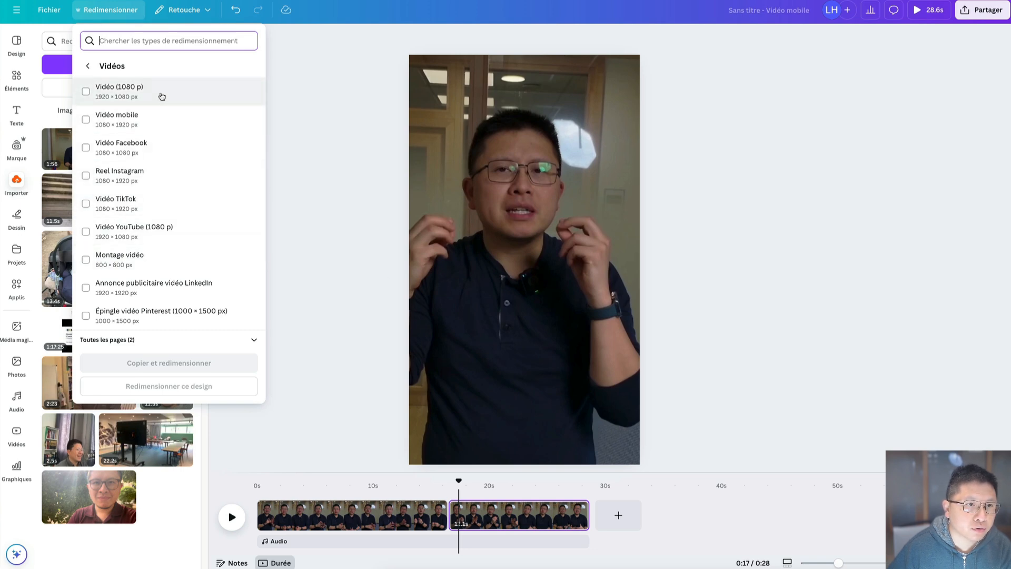
left_click(156, 145)
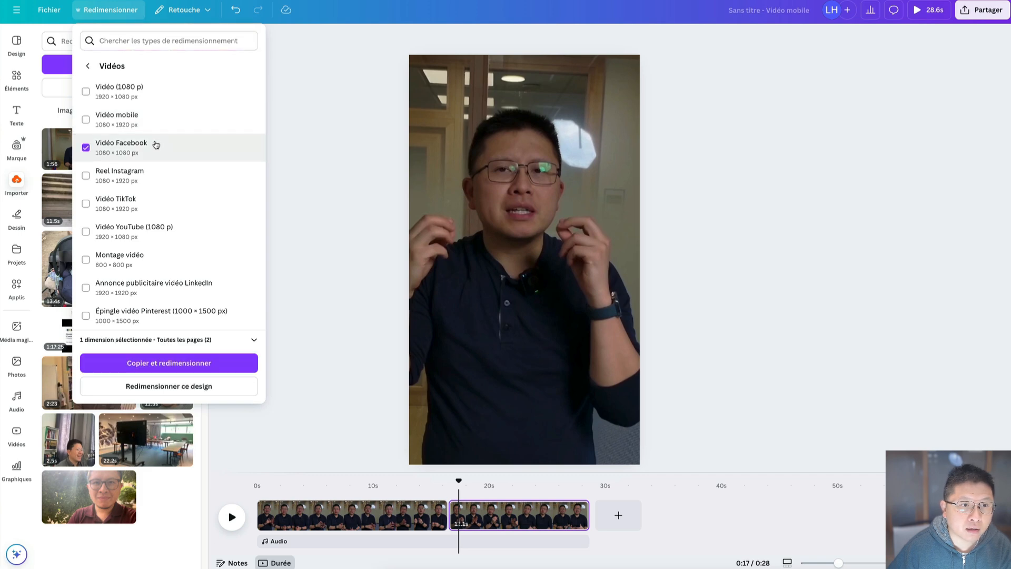
left_click(208, 386)
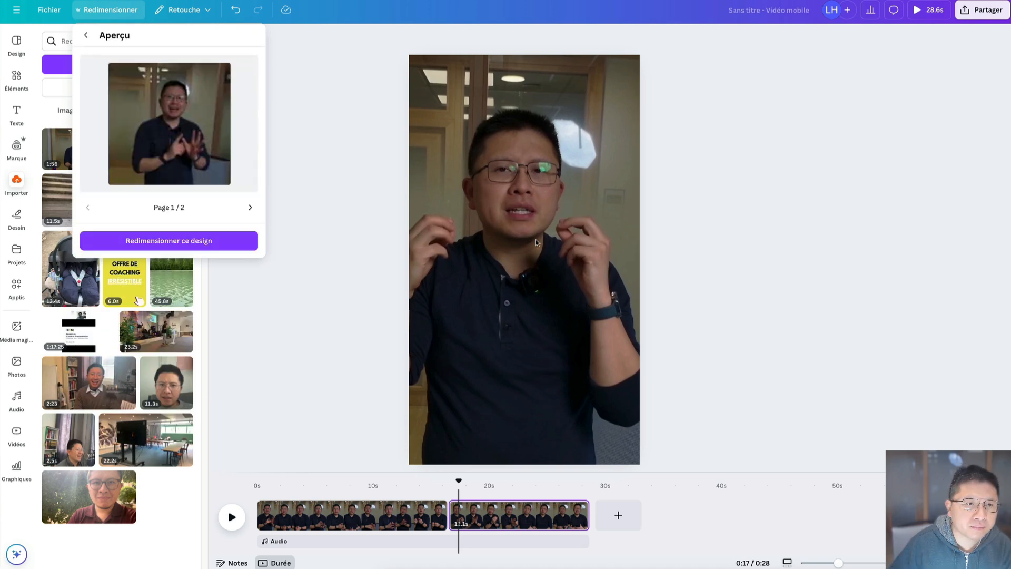
left_click(246, 240)
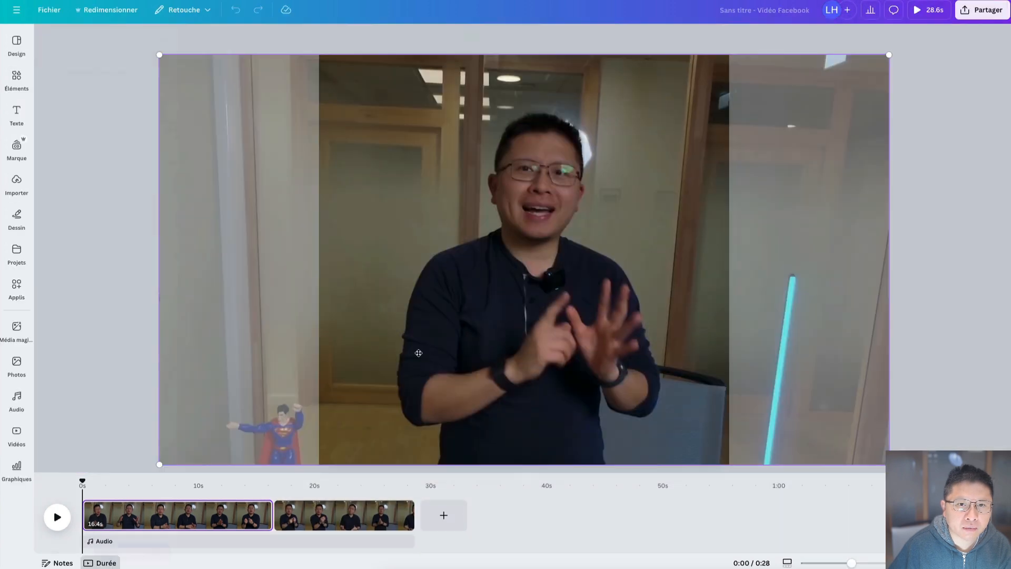
- Shift the first page's background video slightly to the left within its square crop
double_click(418, 353)
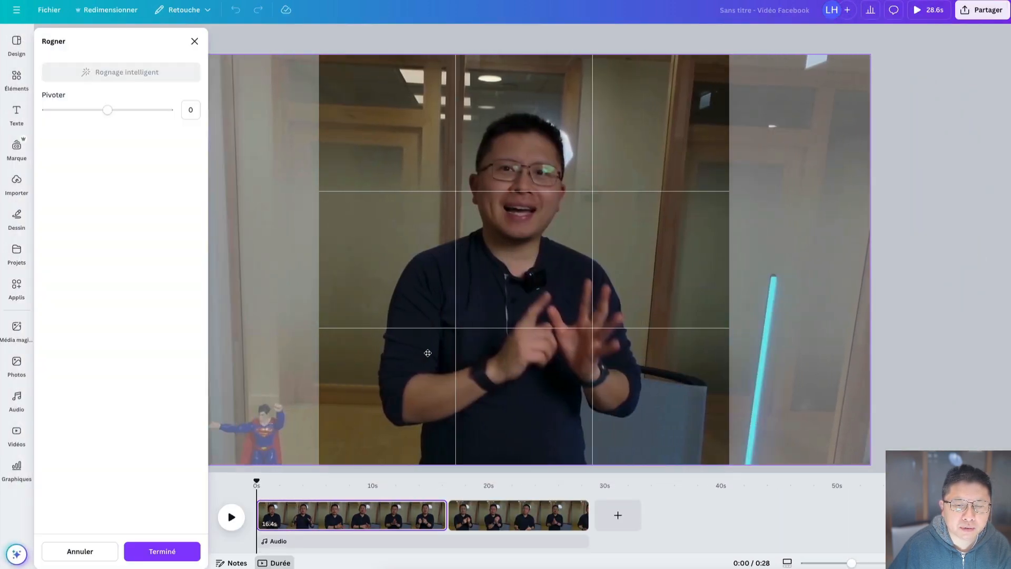
mouse_move(428, 353)
left_mouse_down()
mouse_move(400, 353)
mouse_move(424, 352)
left_mouse_up()
left_click(914, 258)
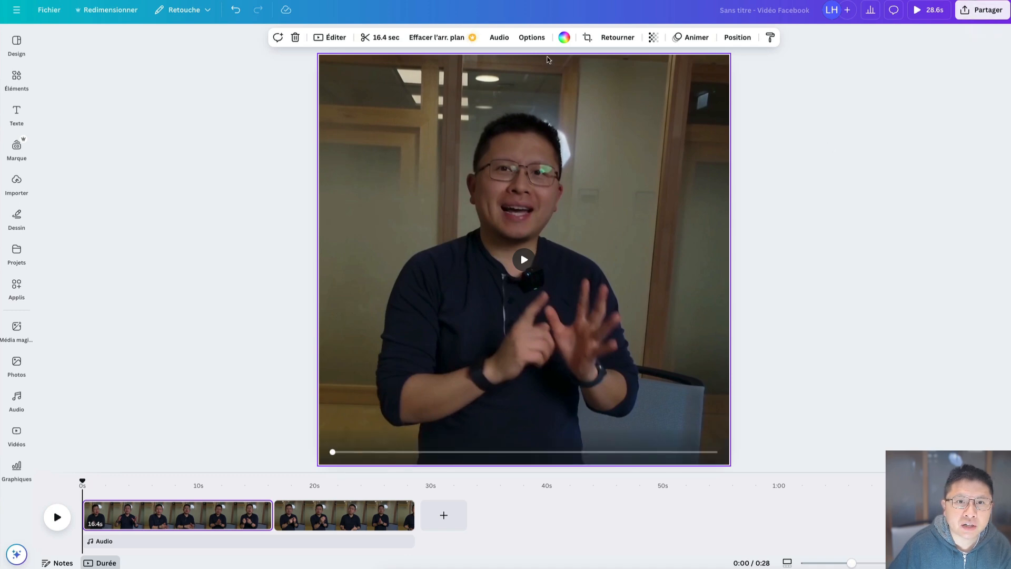
- Turn on voice enhancement (Amélioration de la voix) for the first clip's audio
left_click(499, 37)
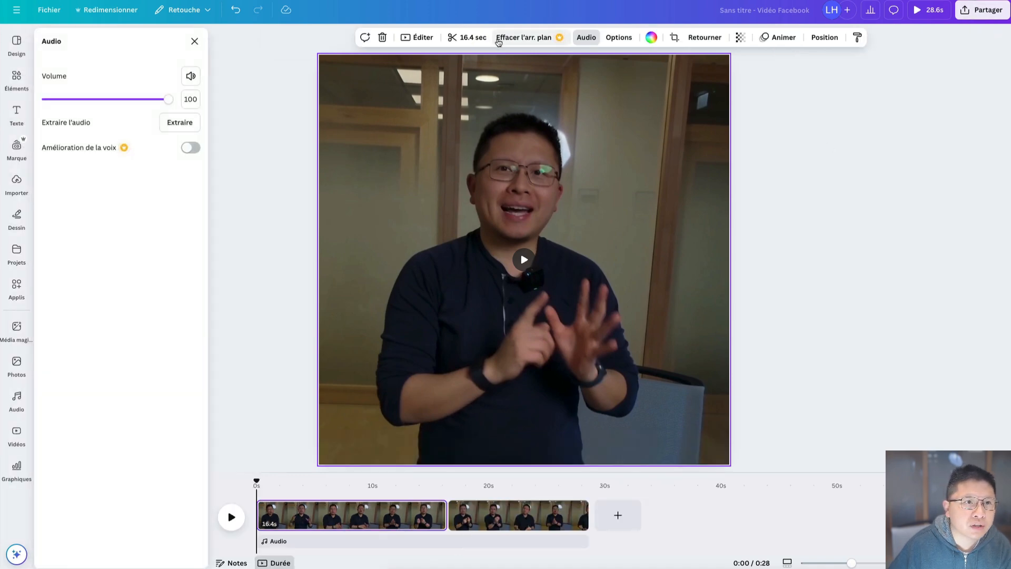
left_click(189, 152)
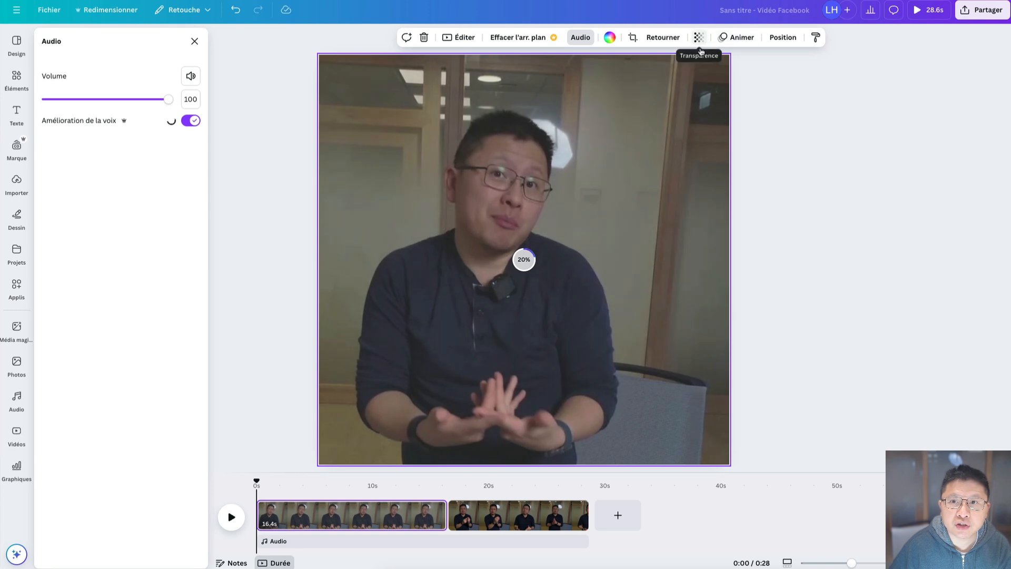
- Examine the first clip's colour, style-copying, animation and editing options, and try the Temps forts tool
left_click(609, 36)
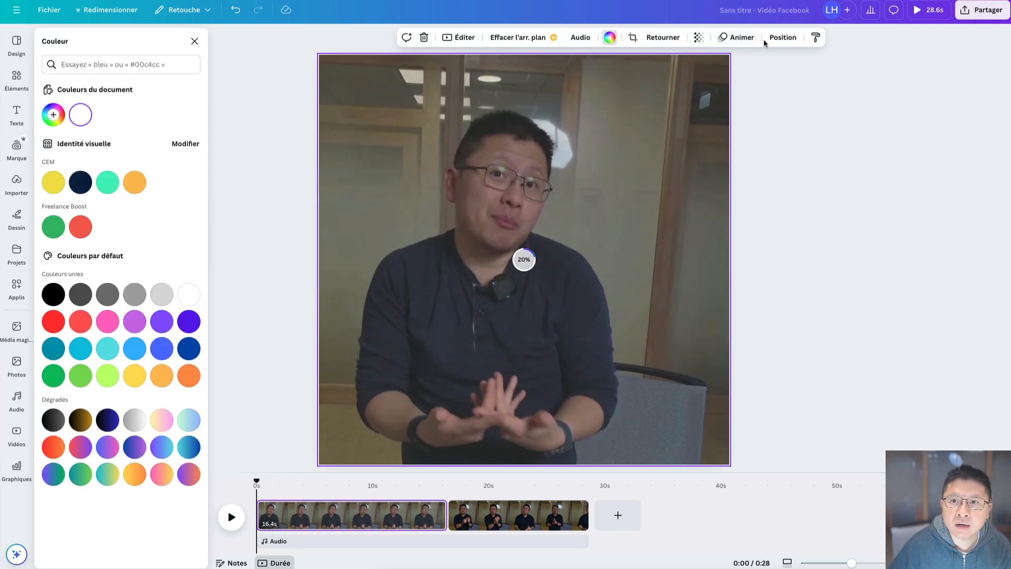
left_click(815, 37)
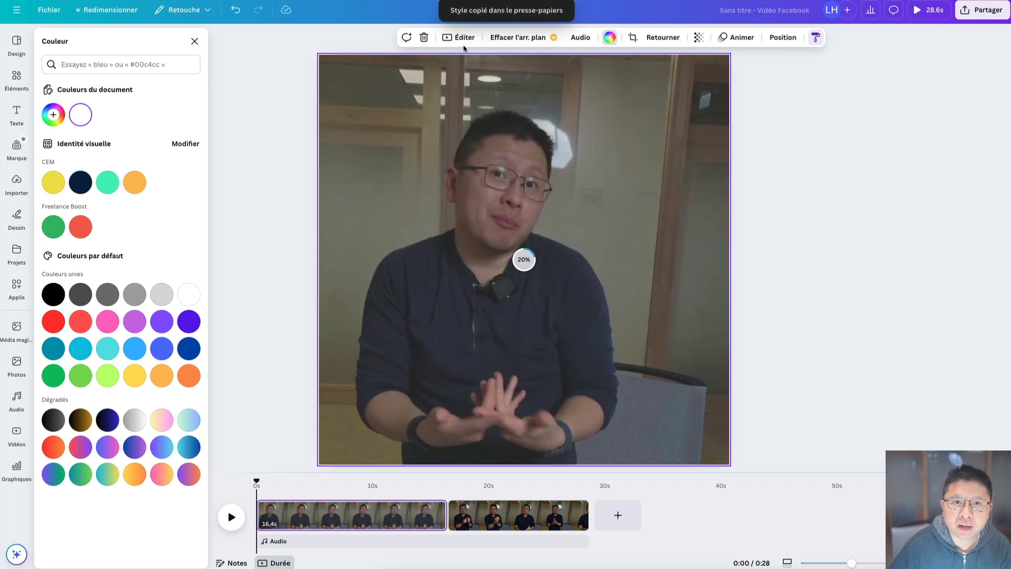
left_click(736, 37)
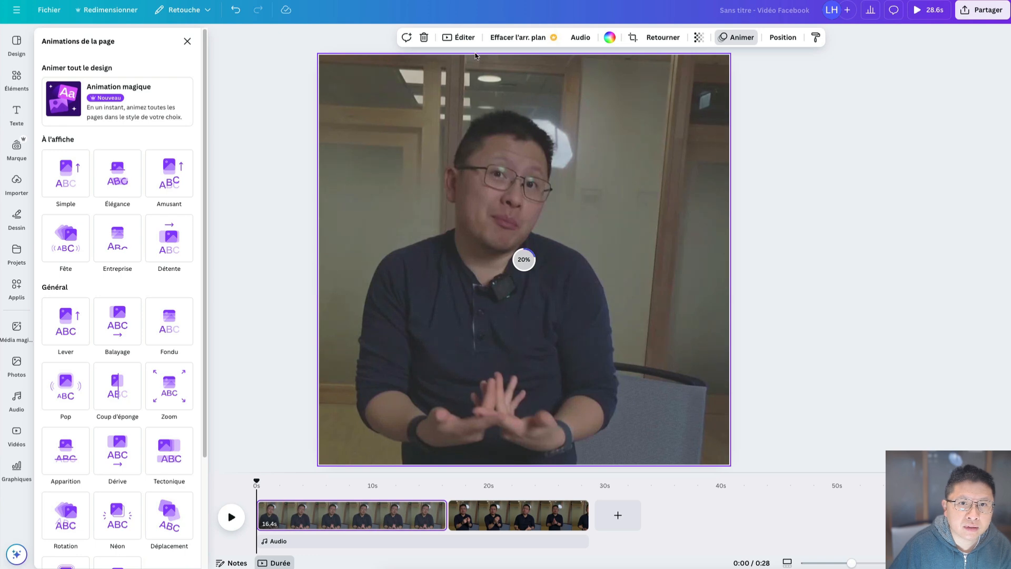
left_click(456, 41)
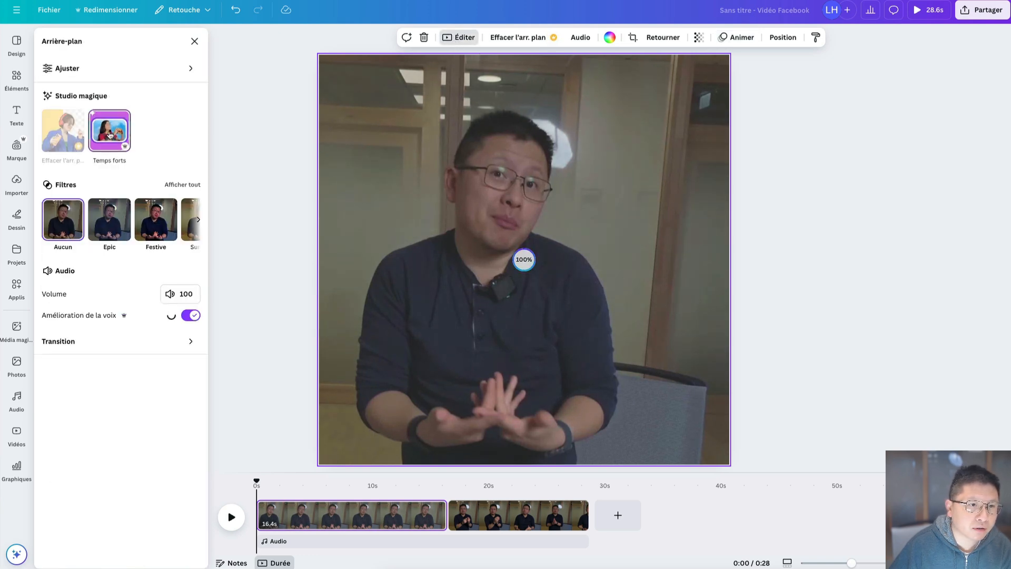
left_click(122, 141)
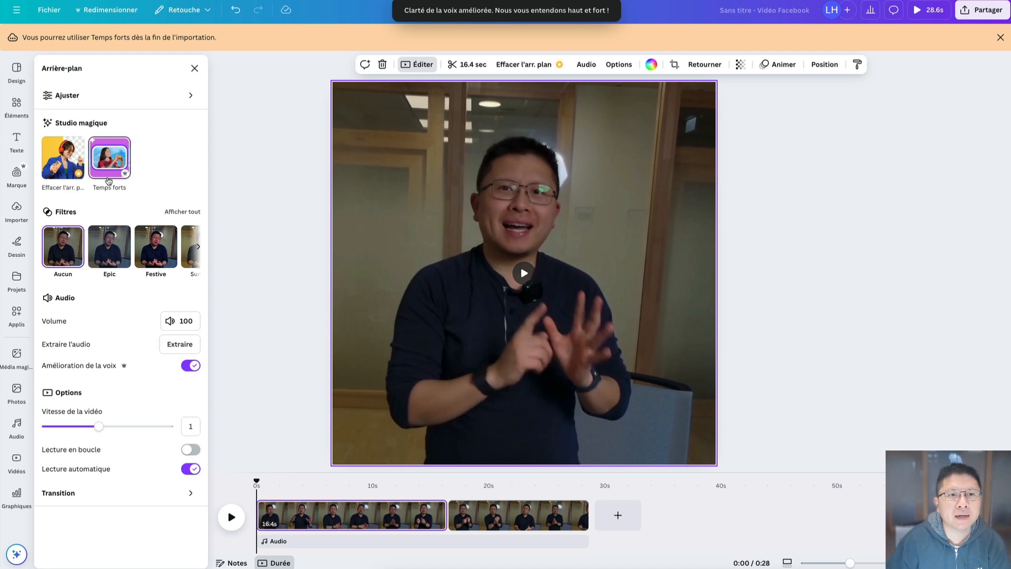
- Move the playhead to about 8 s in the first clip and open the design's sharing options
left_click(354, 491)
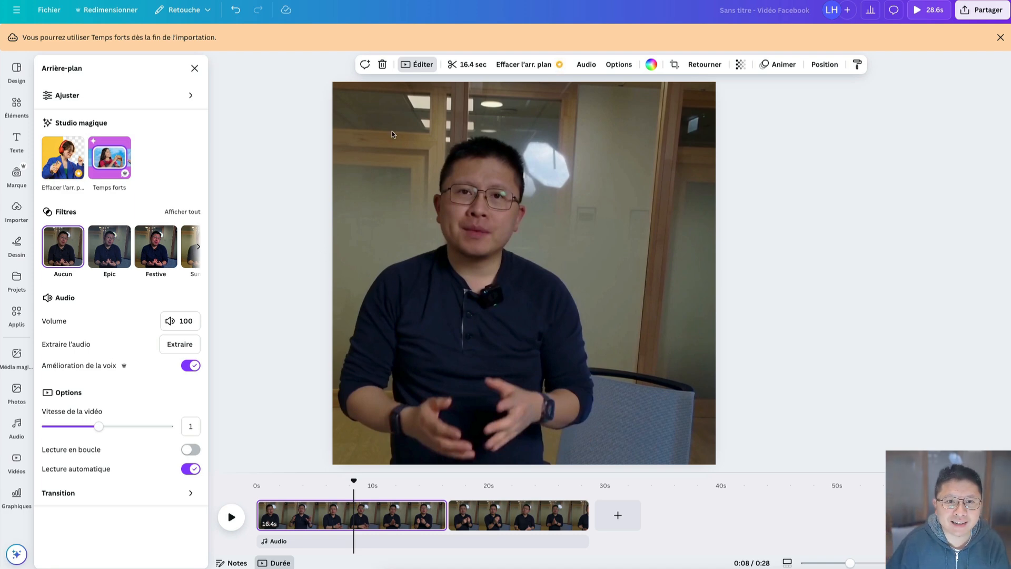
left_click(980, 10)
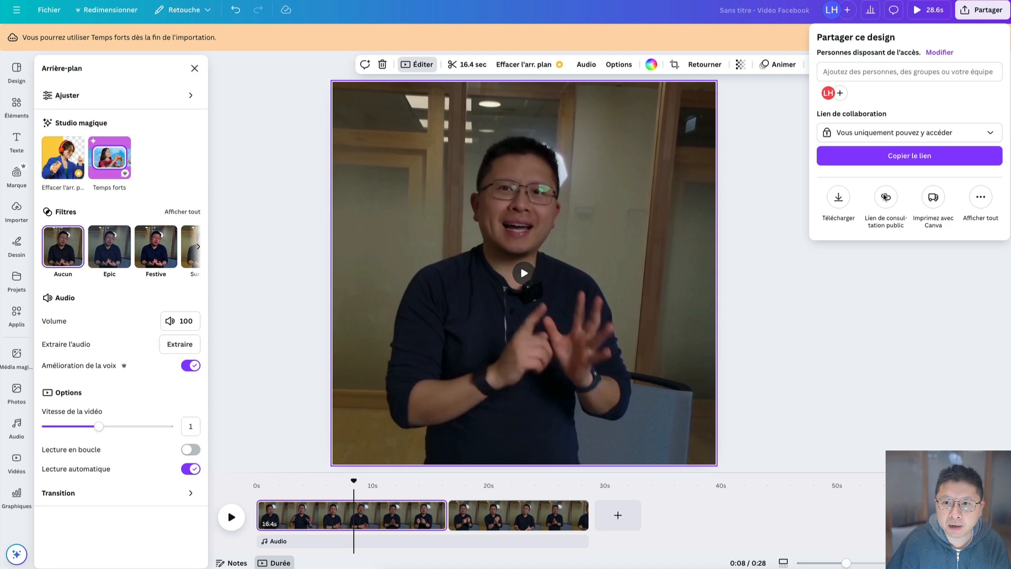